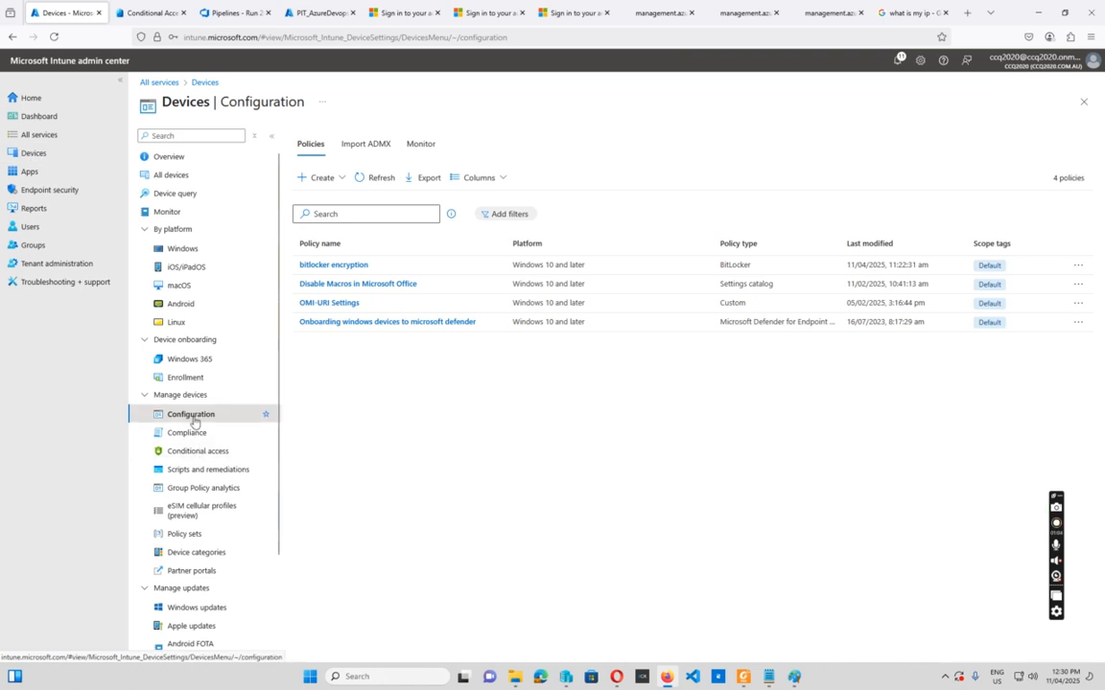
# Start a new configuration policy for Windows 10 and later, using the Endpoint protection template
pyautogui.click(342, 181)
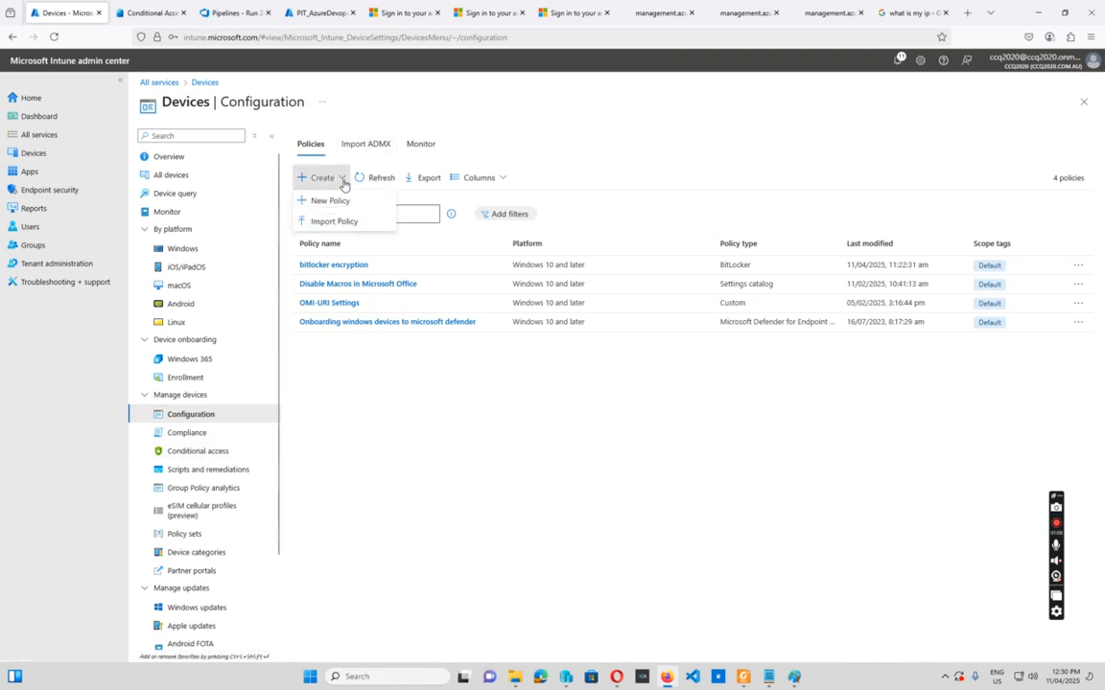
pyautogui.click(331, 201)
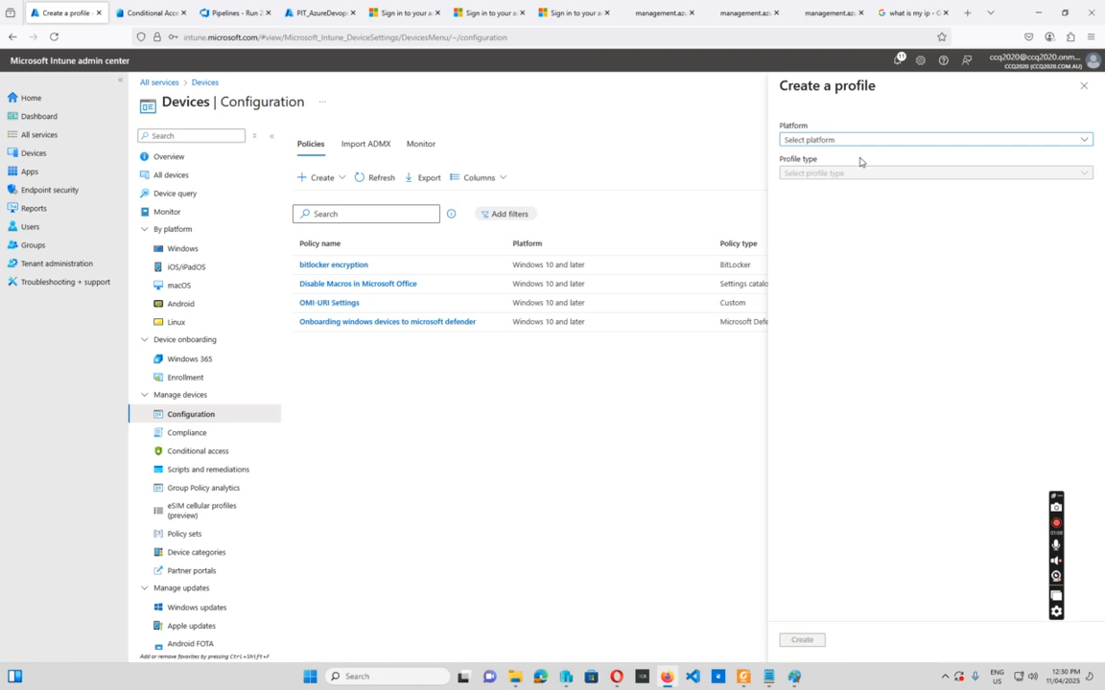
pyautogui.click(952, 144)
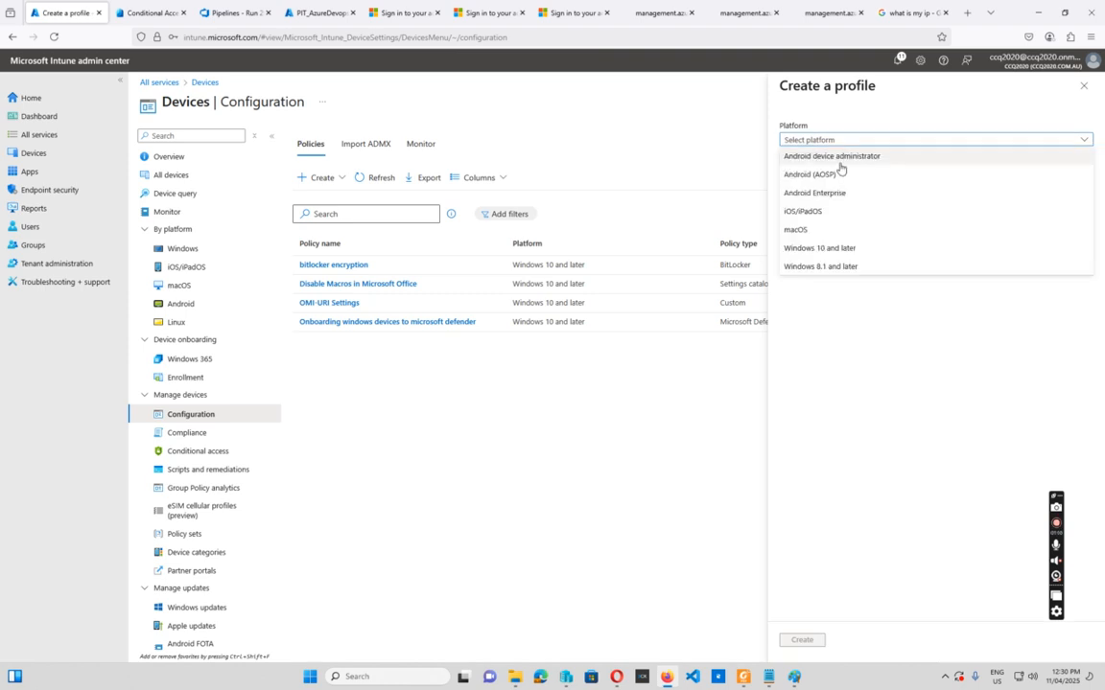
pyautogui.click(830, 250)
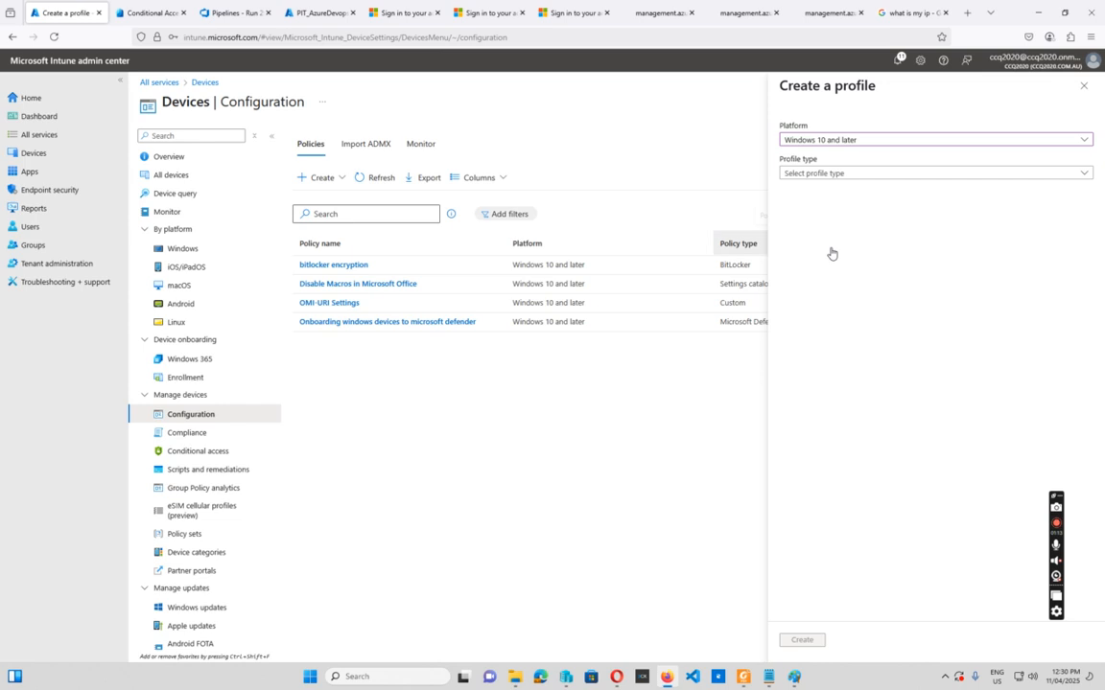
pyautogui.click(869, 174)
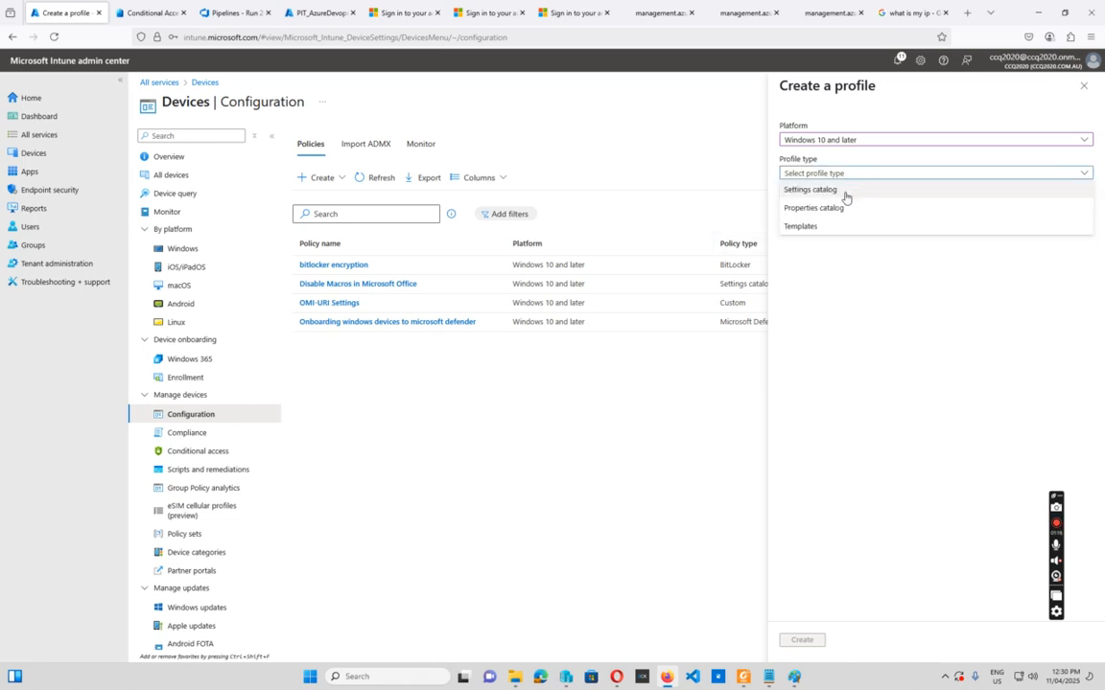
pyautogui.click(810, 228)
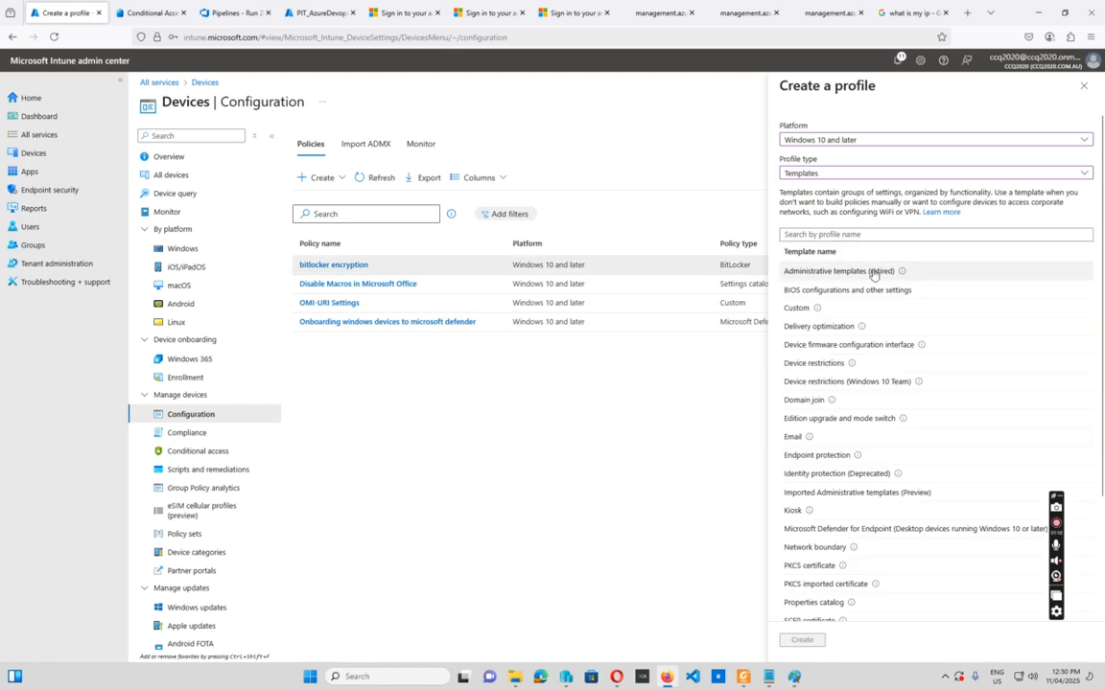
pyautogui.click(820, 457)
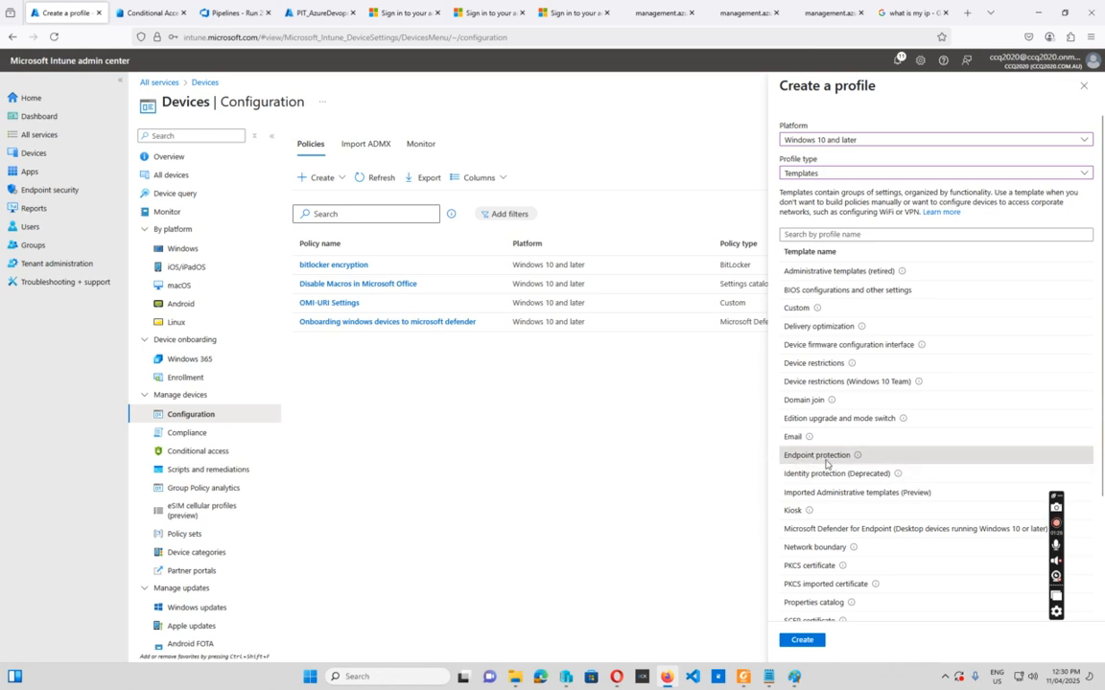
pyautogui.click(809, 646)
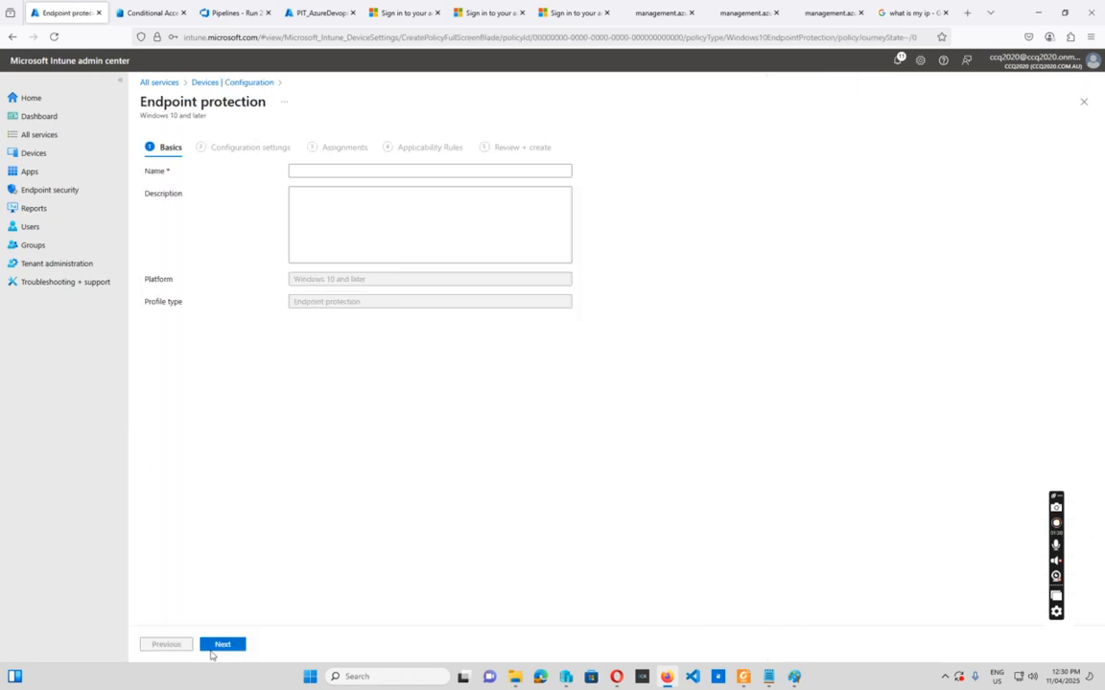
# Name the profile "test bitlocker encryption" and continue to its configuration settings
pyautogui.click(333, 172)
pyautogui.click(332, 172)
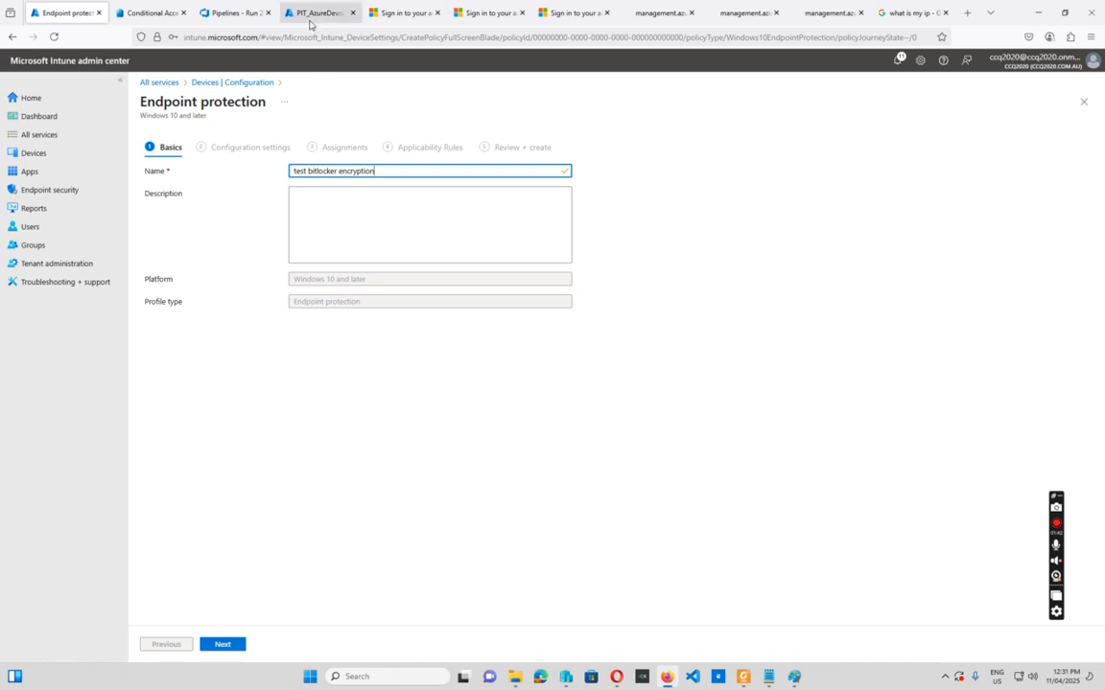
pyautogui.click(222, 644)
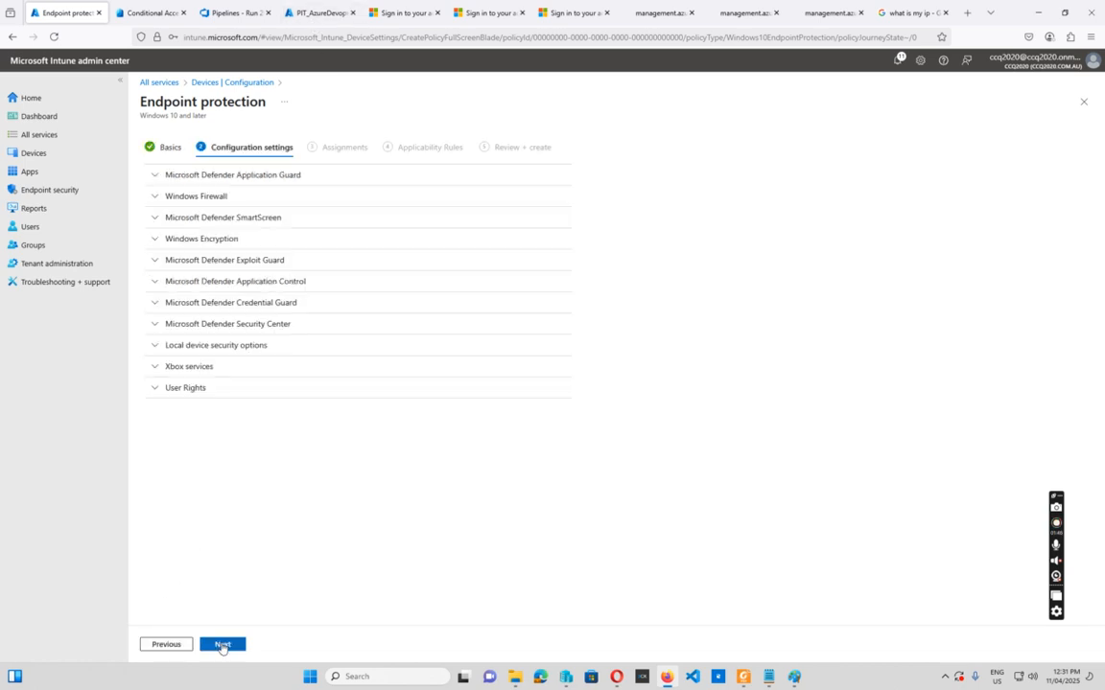
# Under Windows Encryption, set Encrypt devices to Require and Configure encryption methods to Enable
pyautogui.click(155, 244)
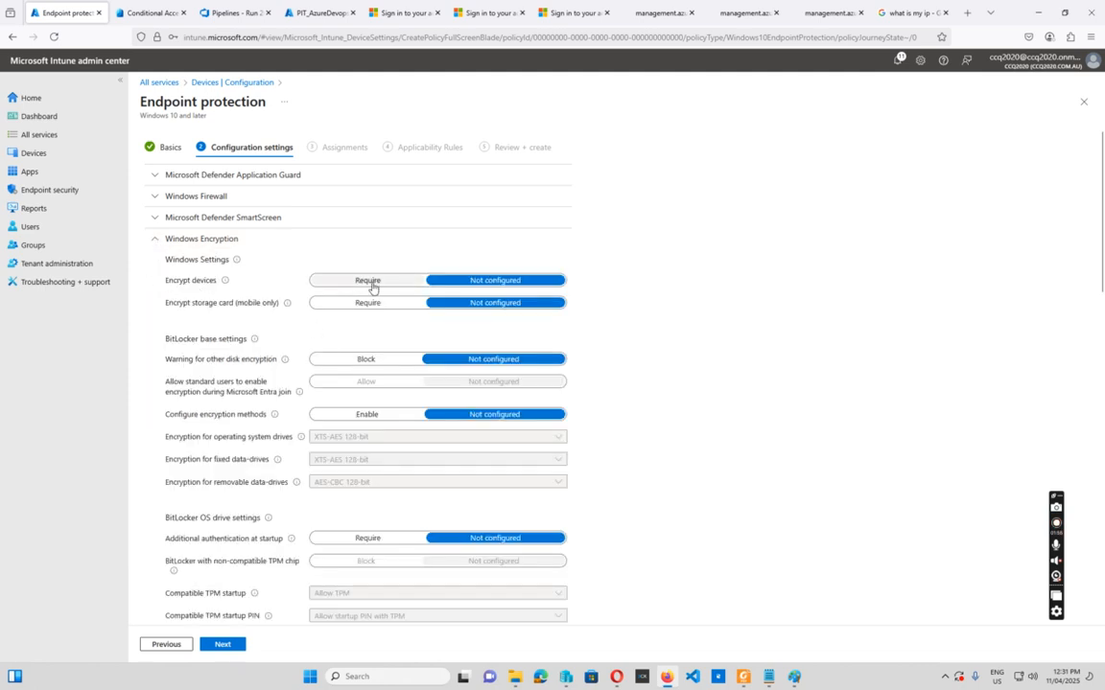
pyautogui.click(373, 281)
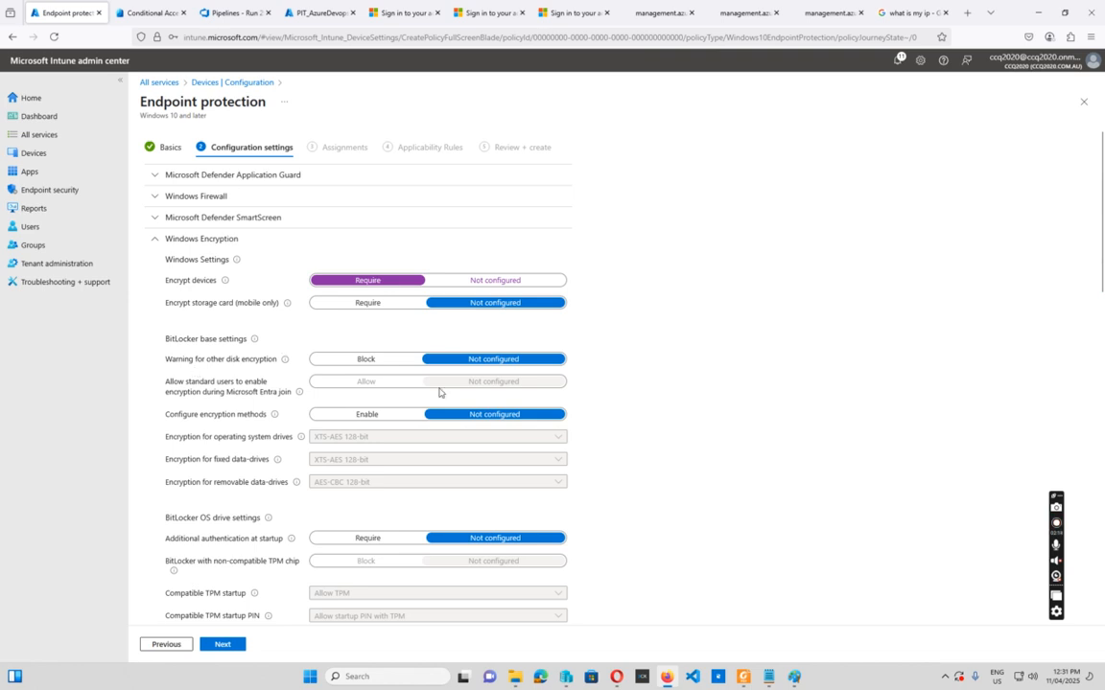
pyautogui.click(360, 417)
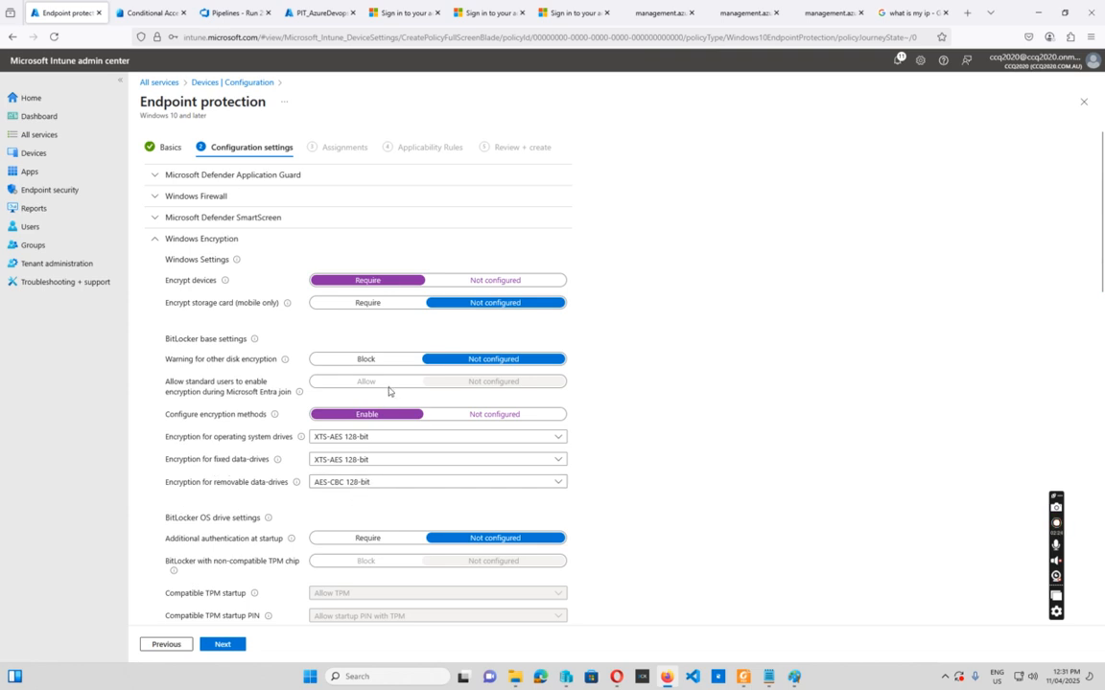
pyautogui.scroll(-4, 388, 389)
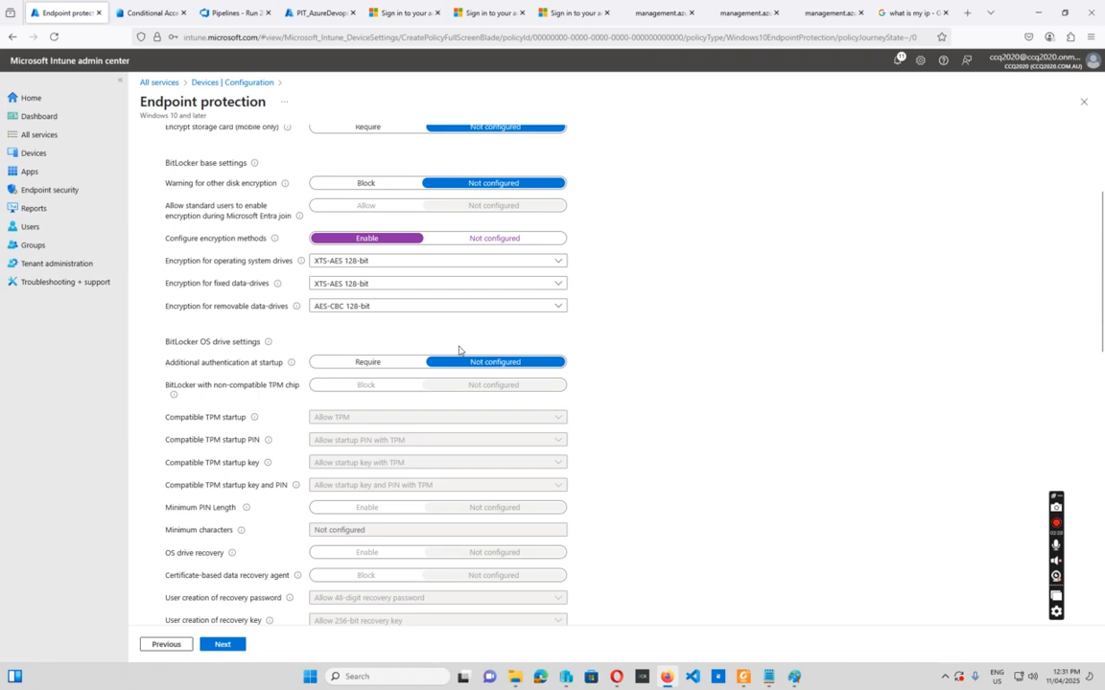
pyautogui.scroll(-6, 441, 367)
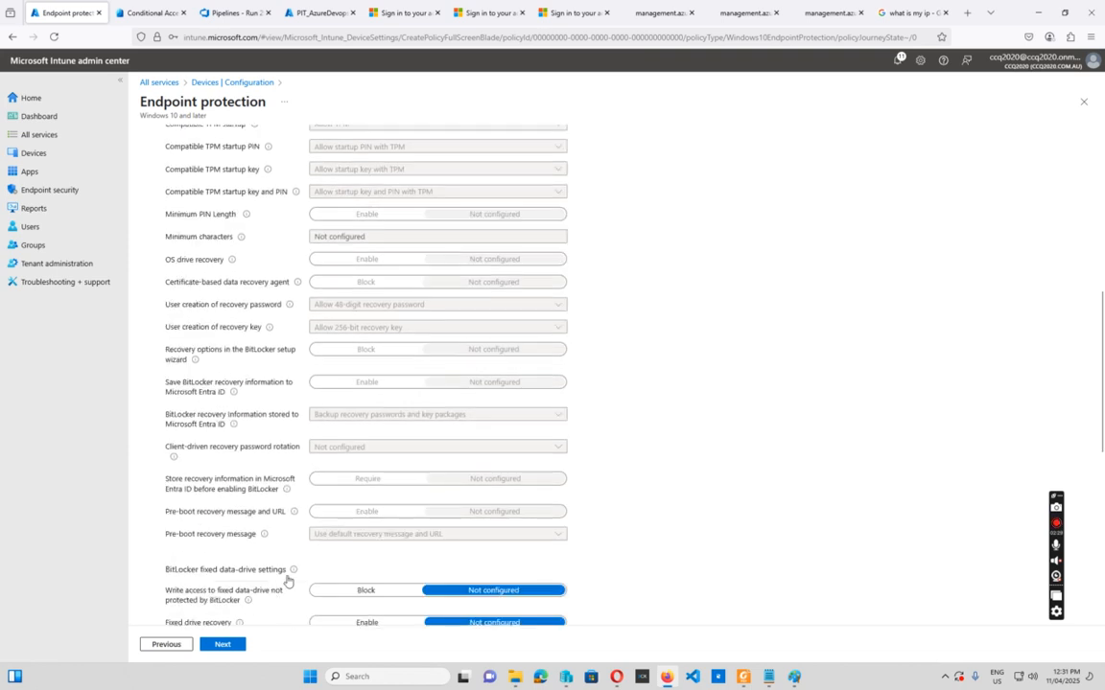
# Create the Endpoint protection profile without any group assignments or applicability rules
pyautogui.click(230, 650)
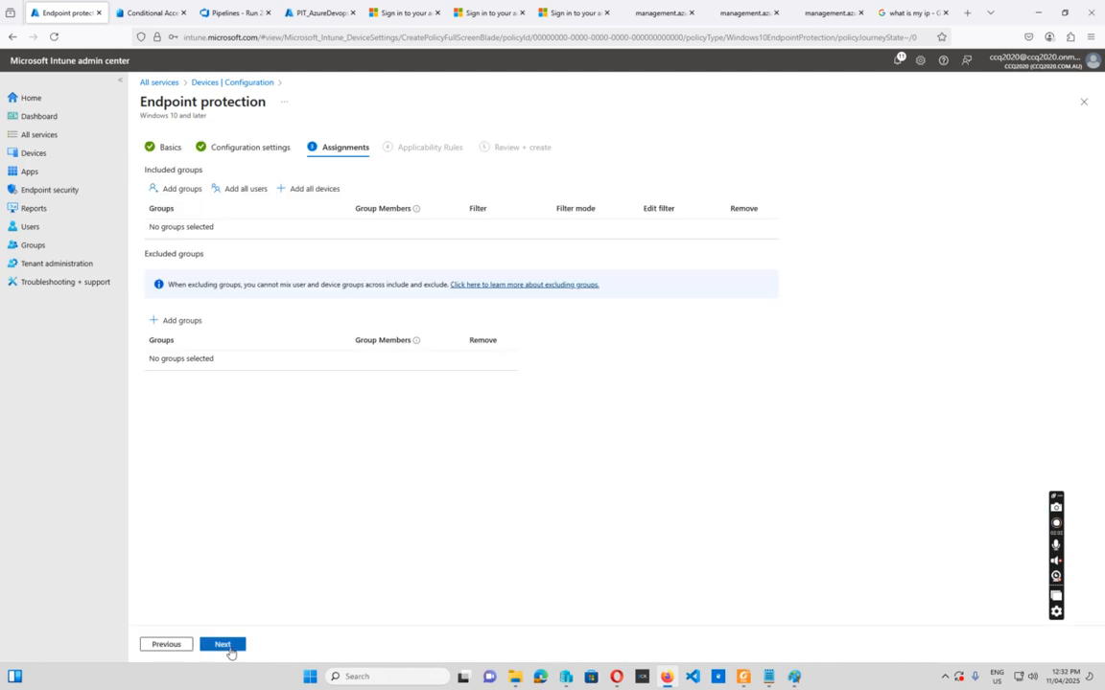
pyautogui.click(222, 645)
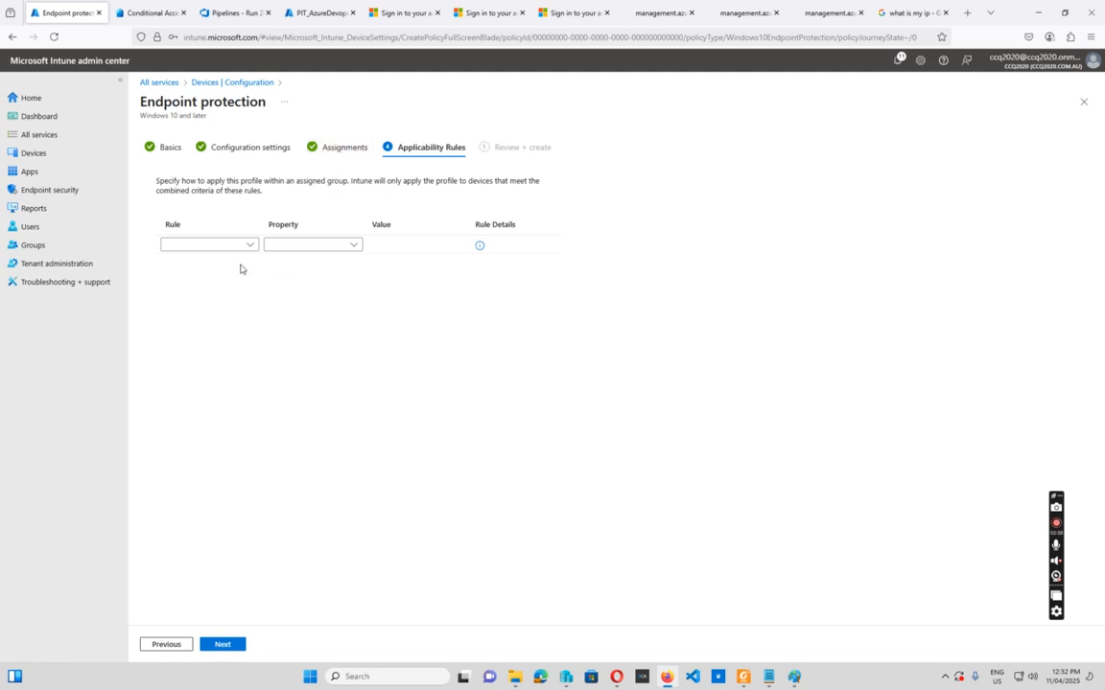
pyautogui.click(224, 648)
pyautogui.click(224, 645)
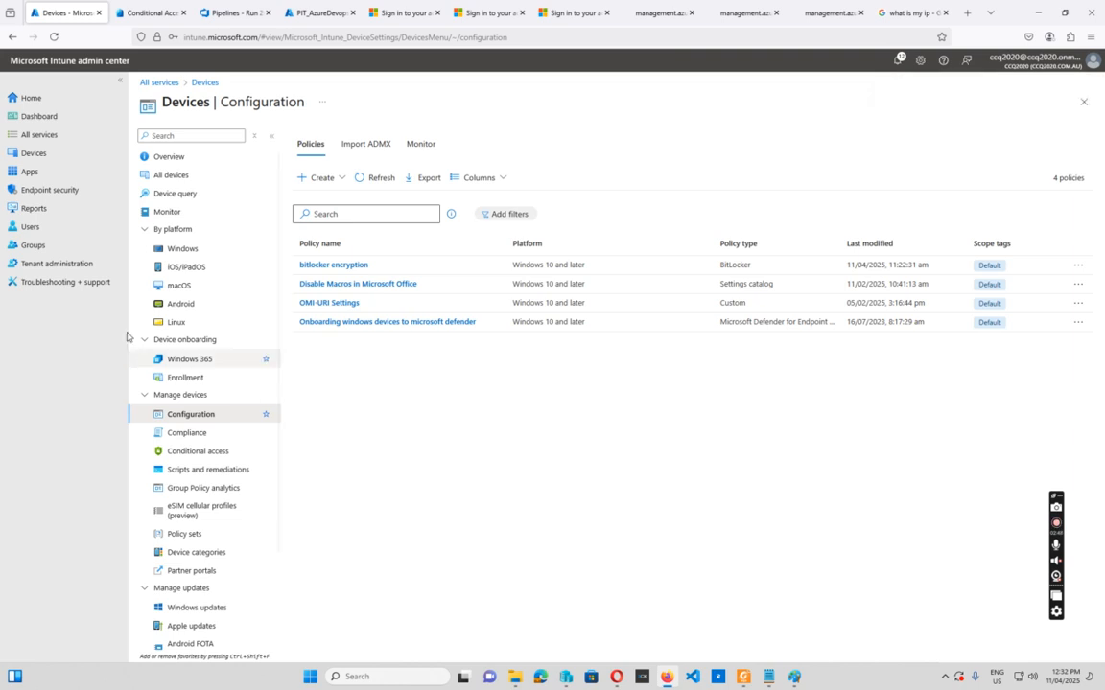
# Start a new disk encryption policy in Endpoint security for the Windows platform with the BitLocker profile
pyautogui.click(57, 192)
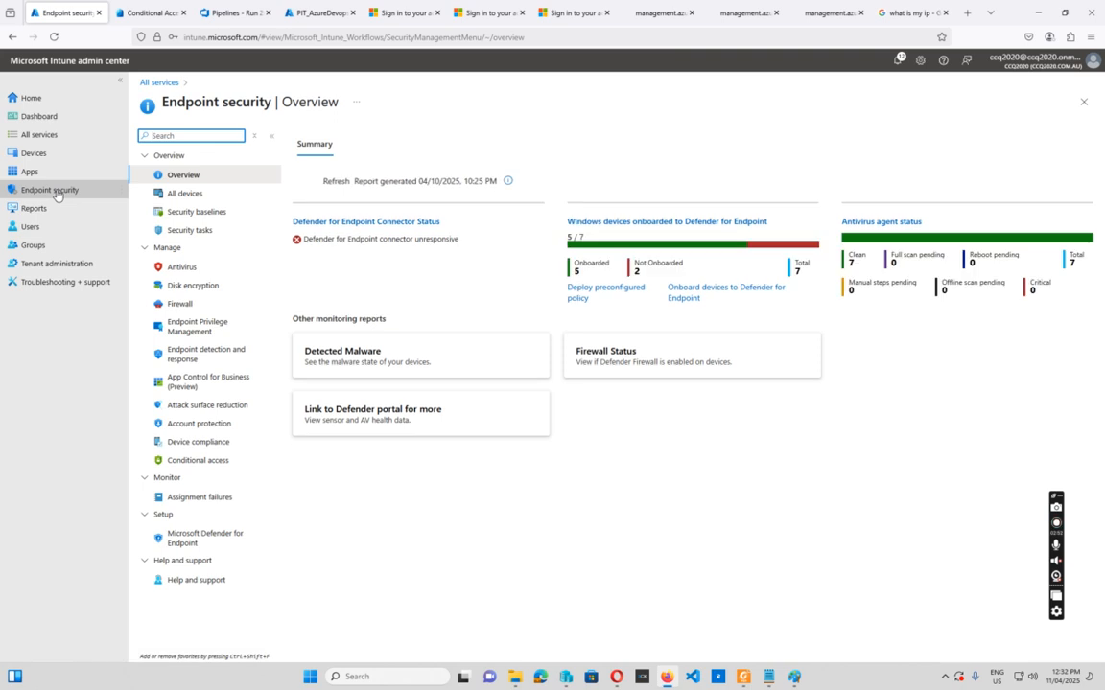
pyautogui.click(198, 287)
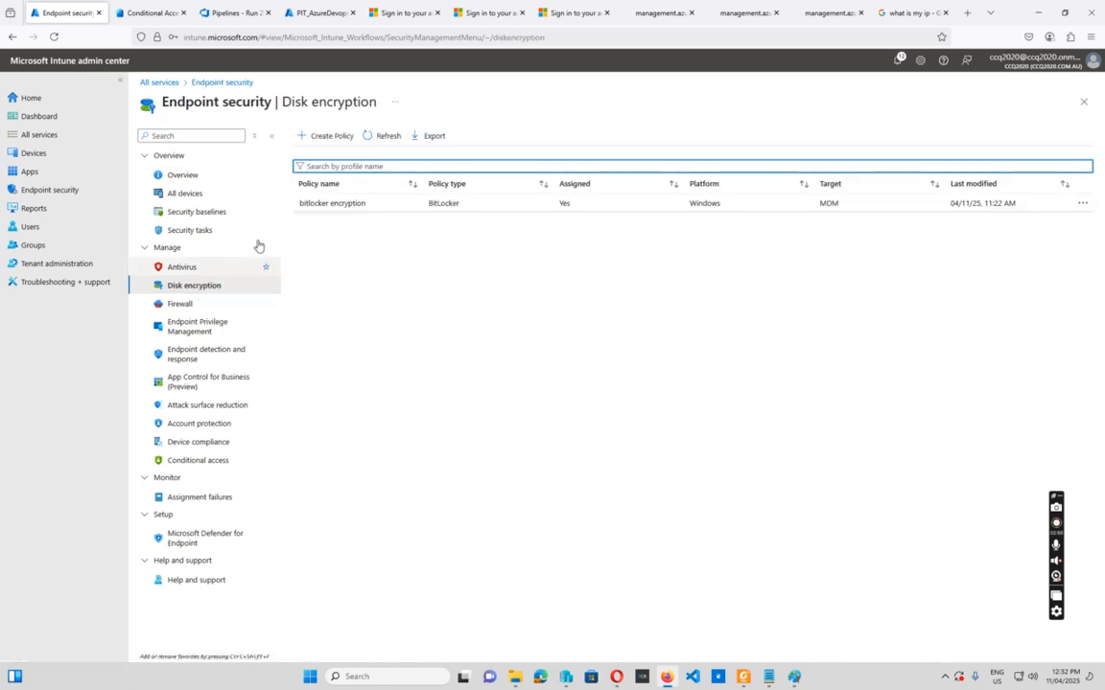
pyautogui.click(322, 136)
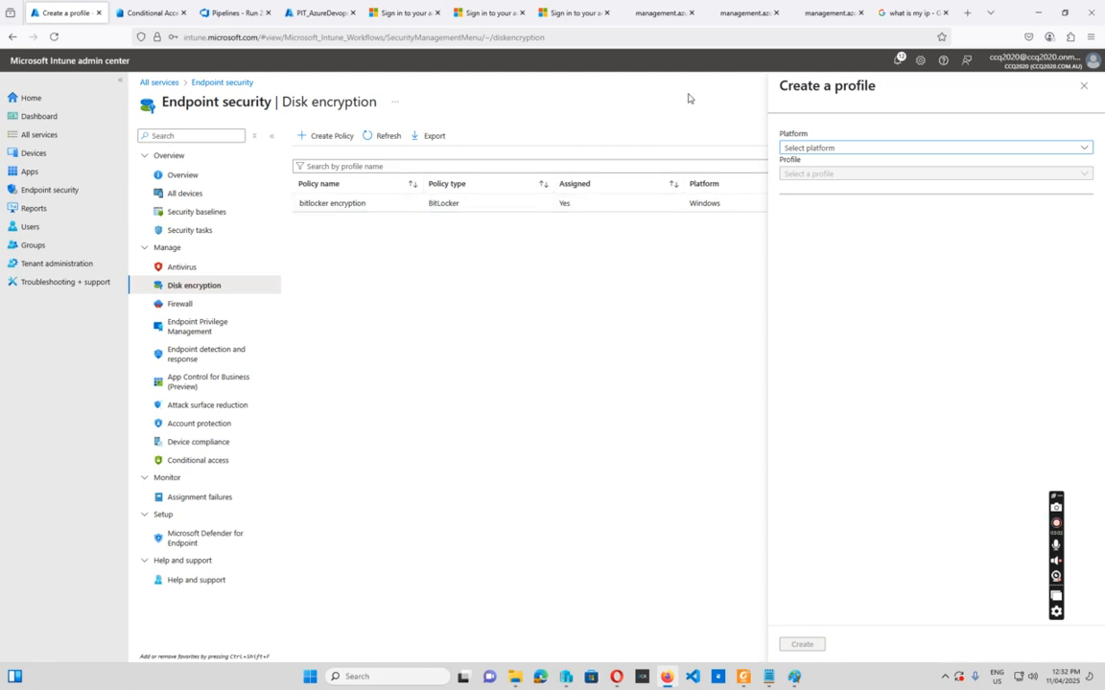
pyautogui.click(1055, 150)
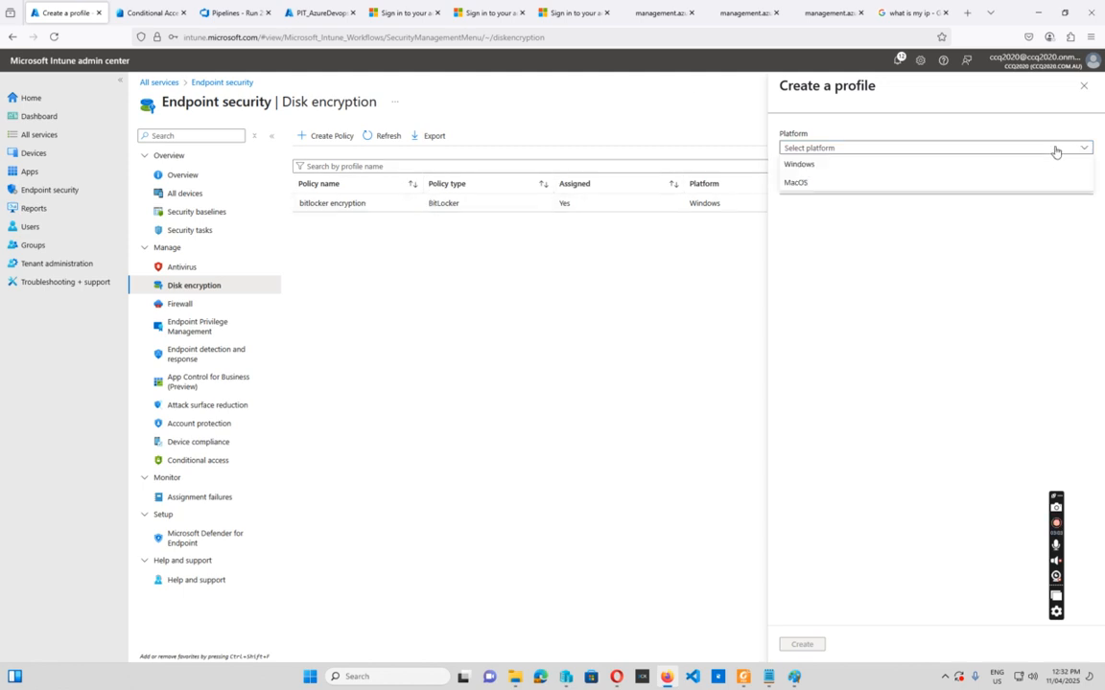
pyautogui.click(814, 165)
pyautogui.click(815, 174)
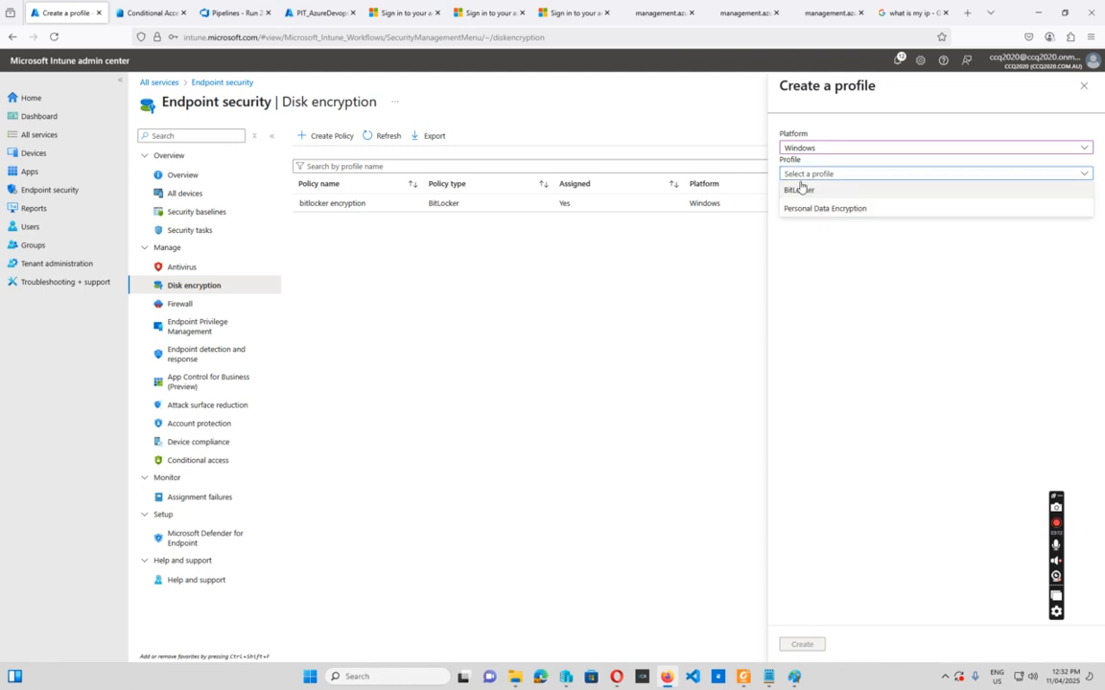
pyautogui.click(799, 194)
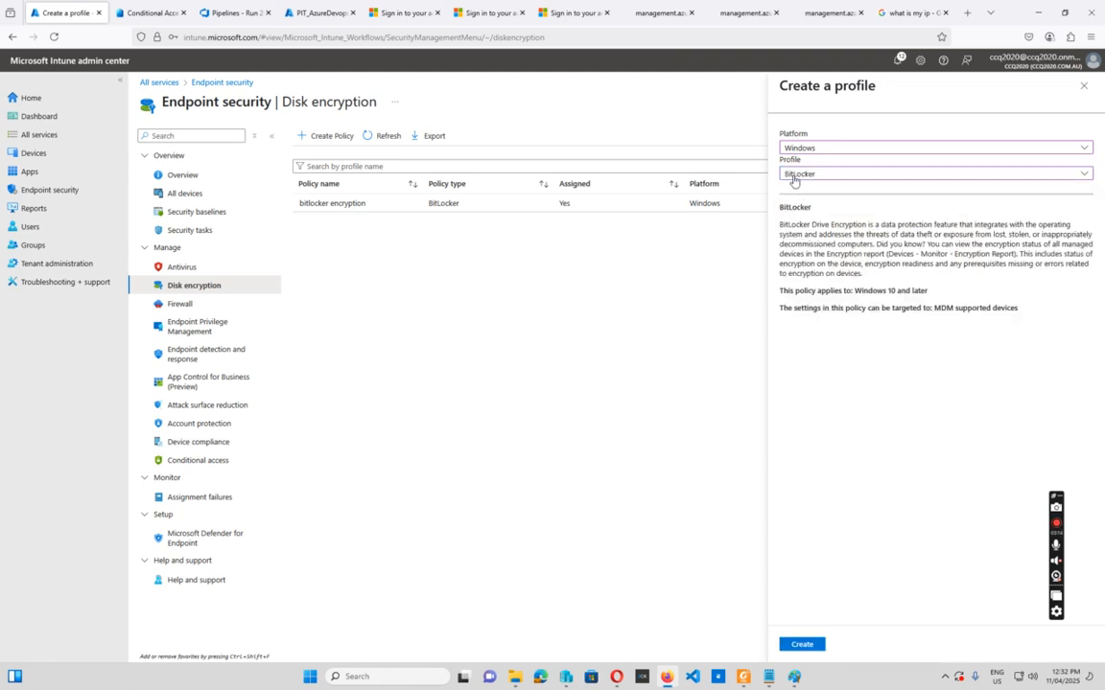
pyautogui.click(801, 644)
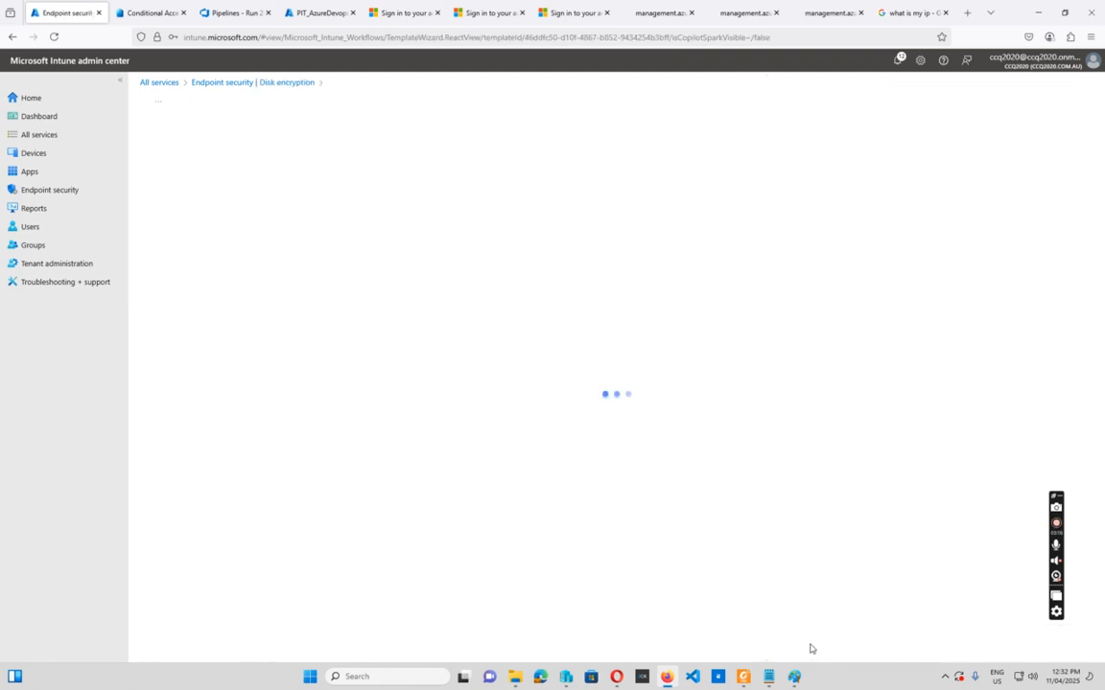
# Name the policy "test2 bitlocker encryption" and continue to its configuration settings
pyautogui.click(161, 186)
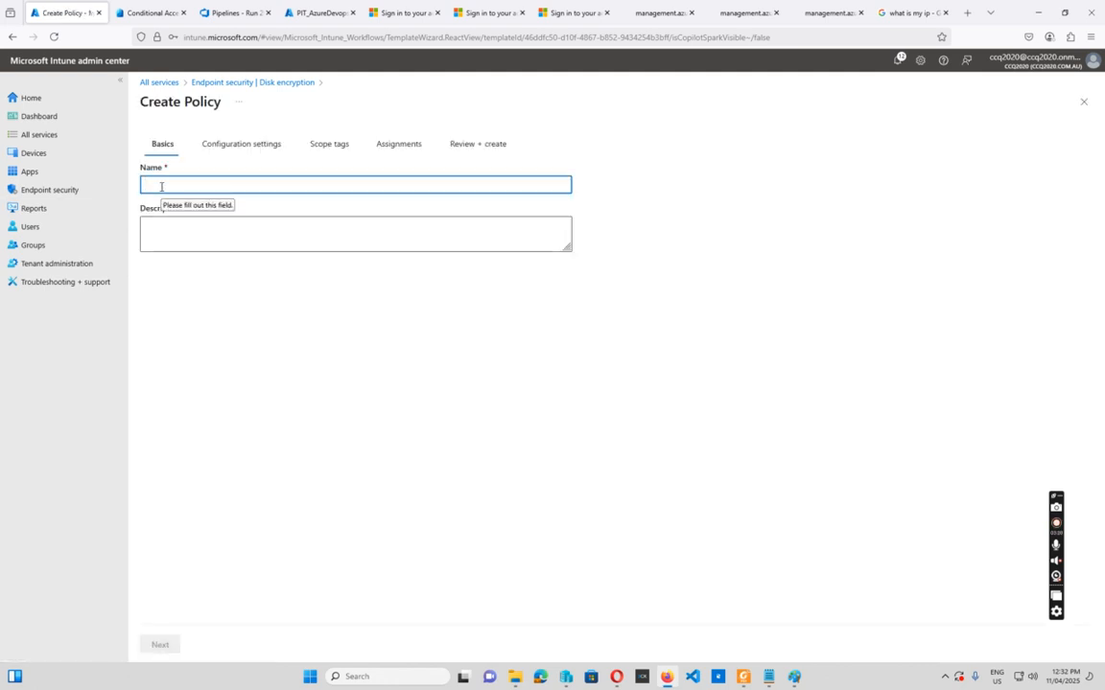
pyautogui.write('test2 bitlocker encryption')
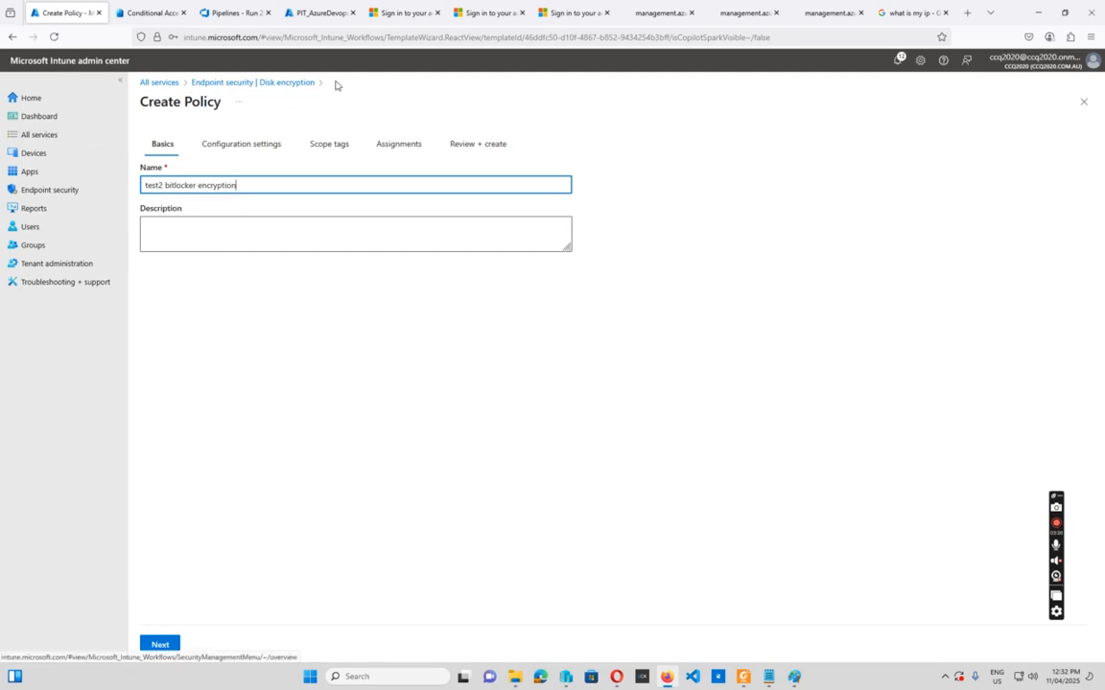
pyautogui.click(160, 647)
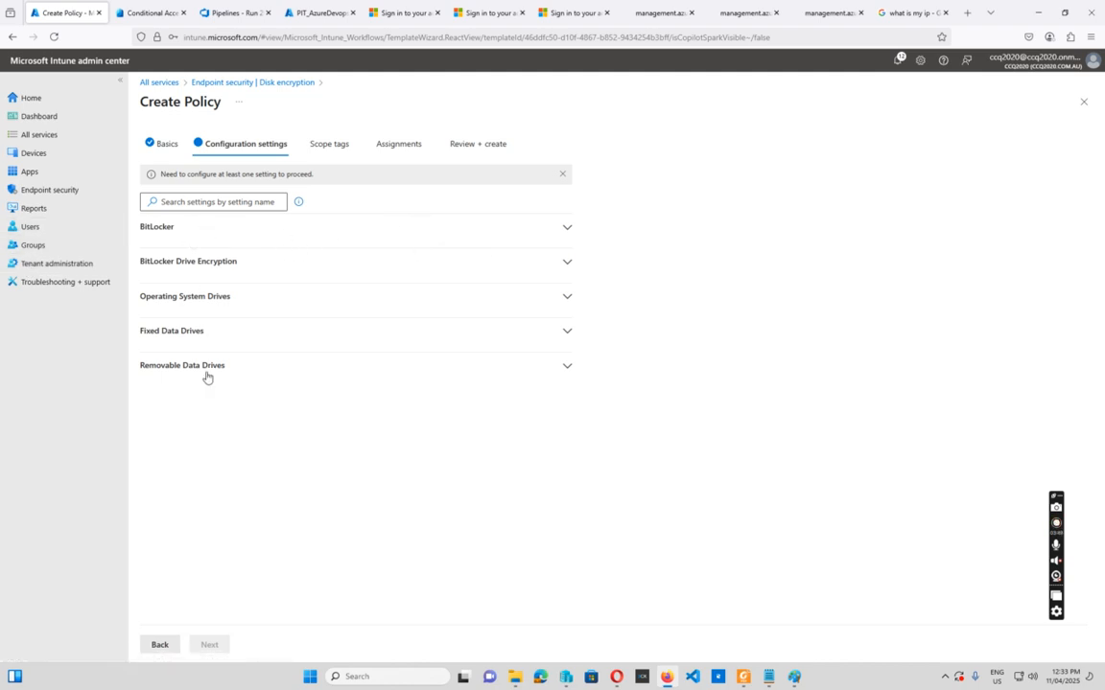
# Expand the BitLocker setting groups and set "Enforce drive encryption type on operating system drives" to Enabled
pyautogui.click(564, 228)
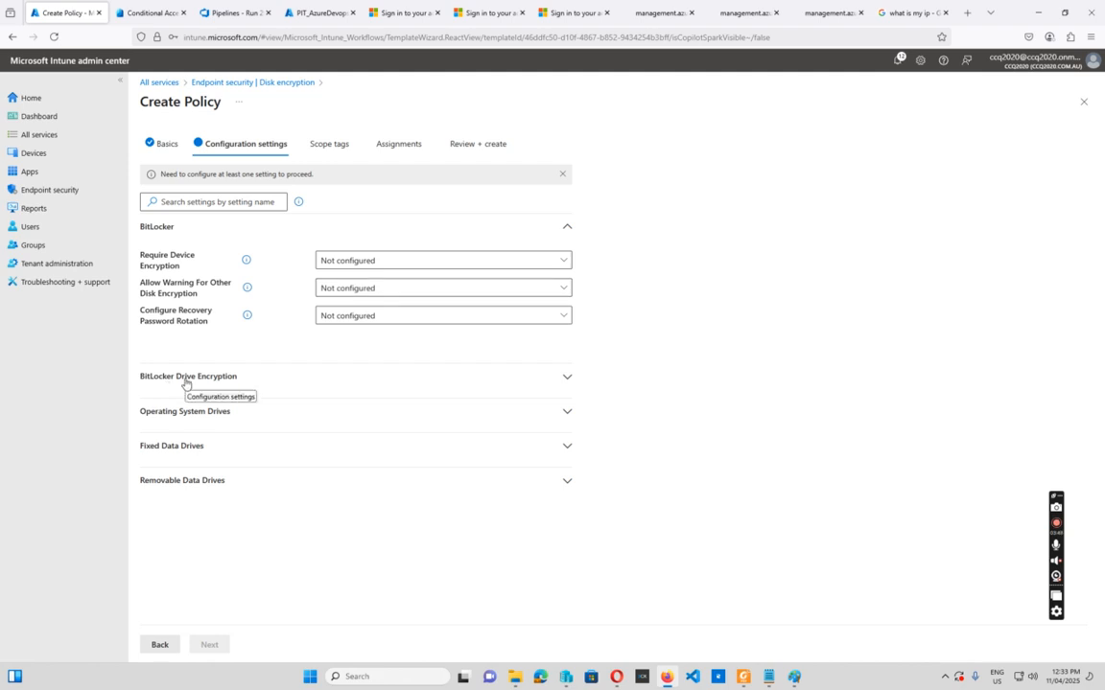
pyautogui.click(565, 382)
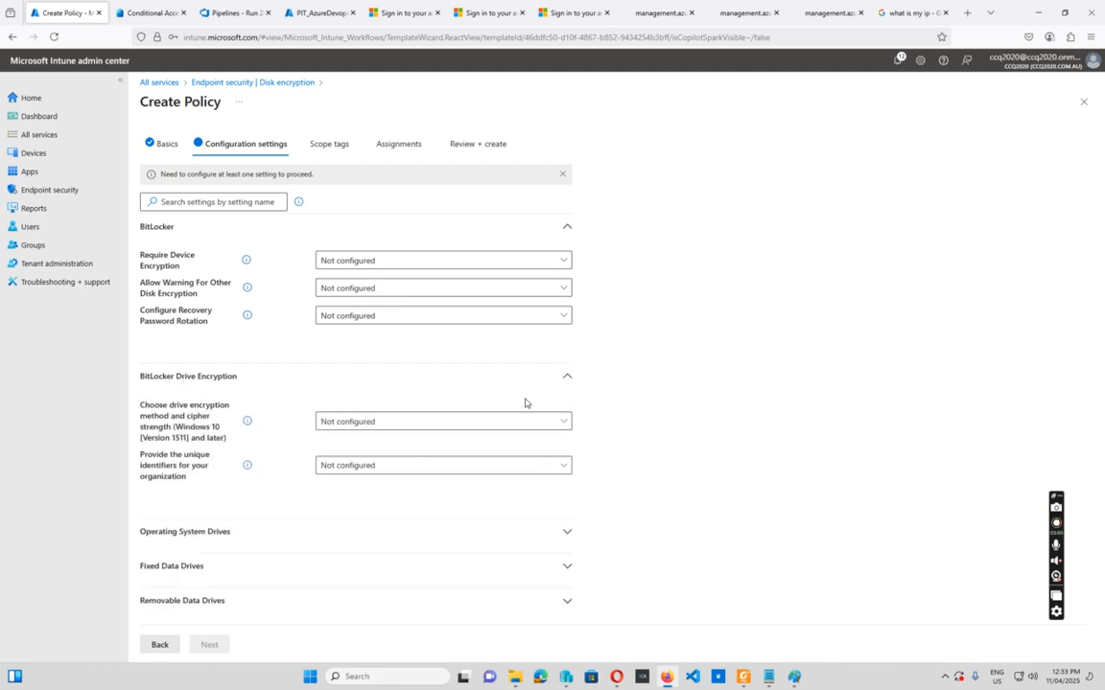
pyautogui.click(213, 539)
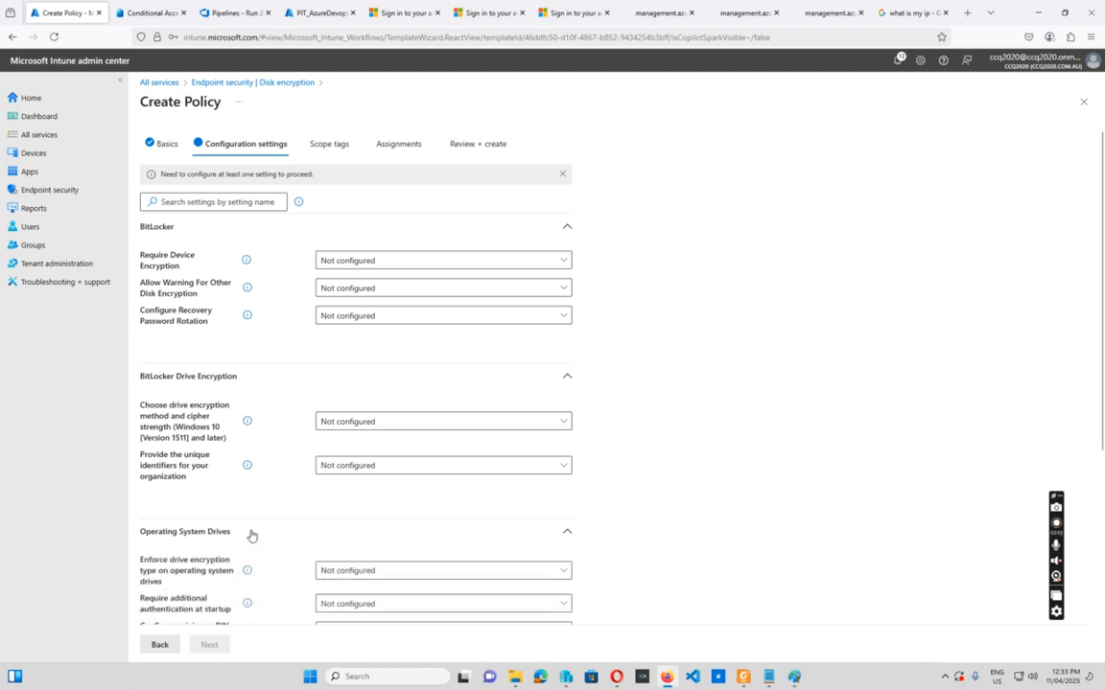
pyautogui.scroll(-3, 558, 501)
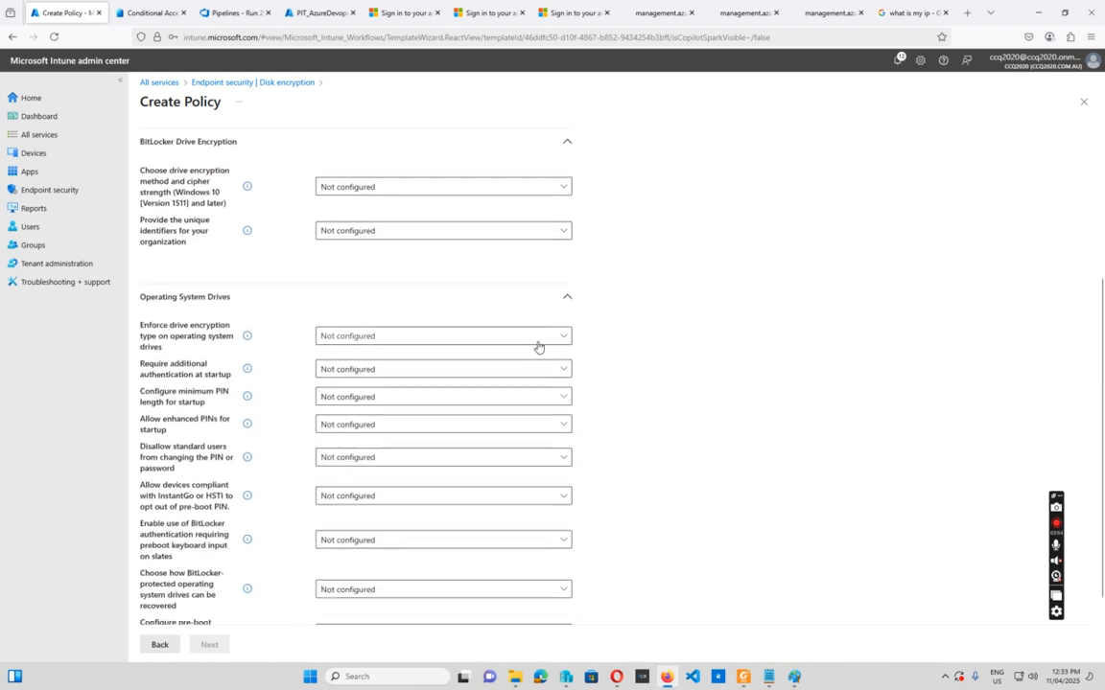
pyautogui.click(567, 341)
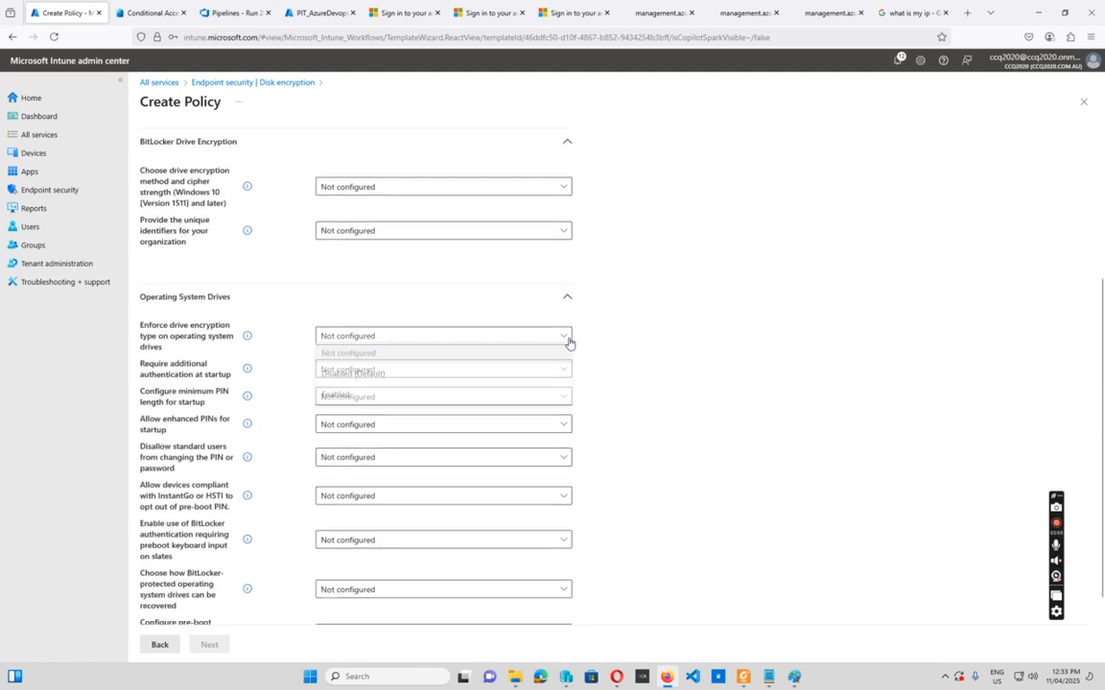
pyautogui.click(333, 397)
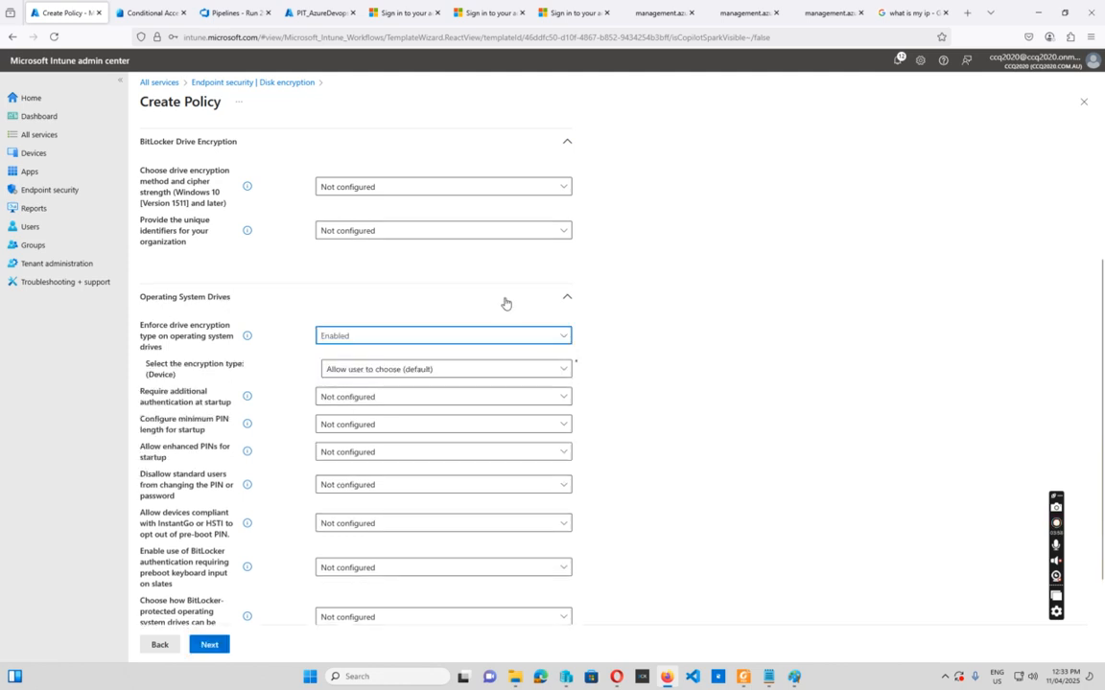
pyautogui.scroll(-2, 509, 305)
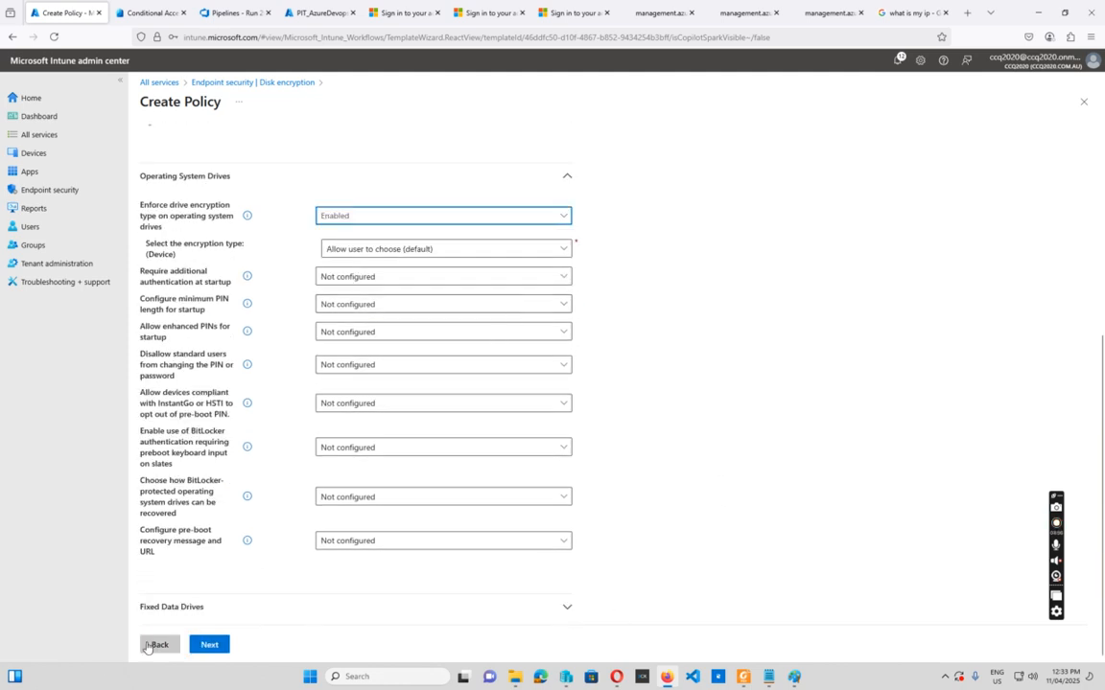
# Expand the Fixed Data Drives group and set "Enforce drive encryption type on fixed data drives" to Enabled
pyautogui.click(566, 610)
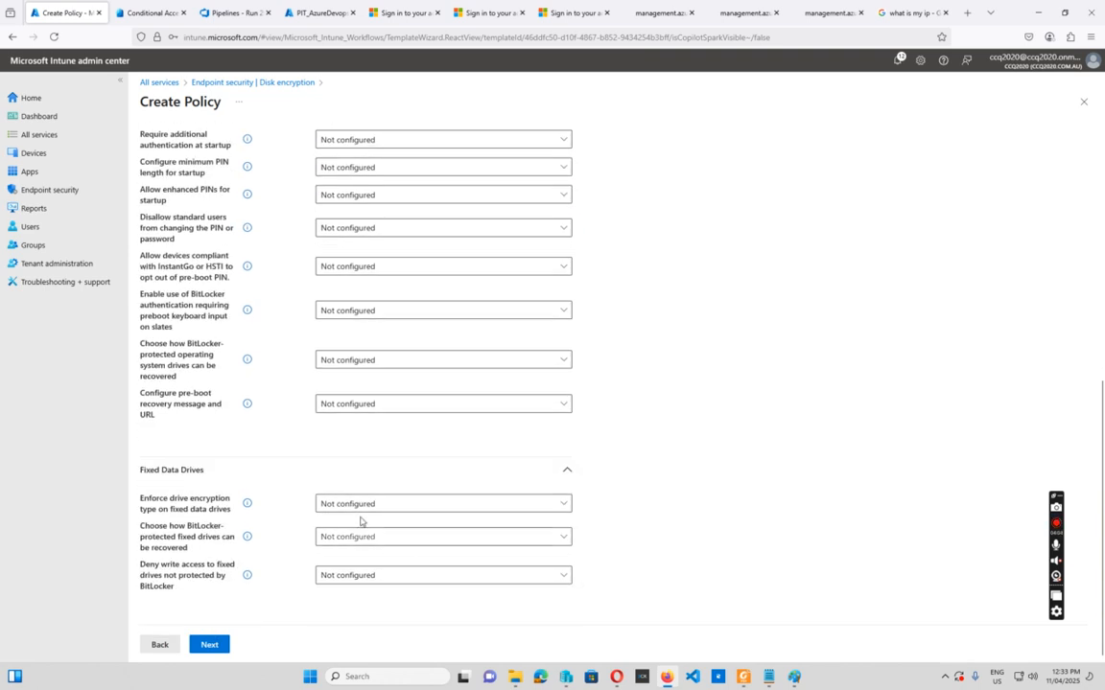
pyautogui.click(560, 503)
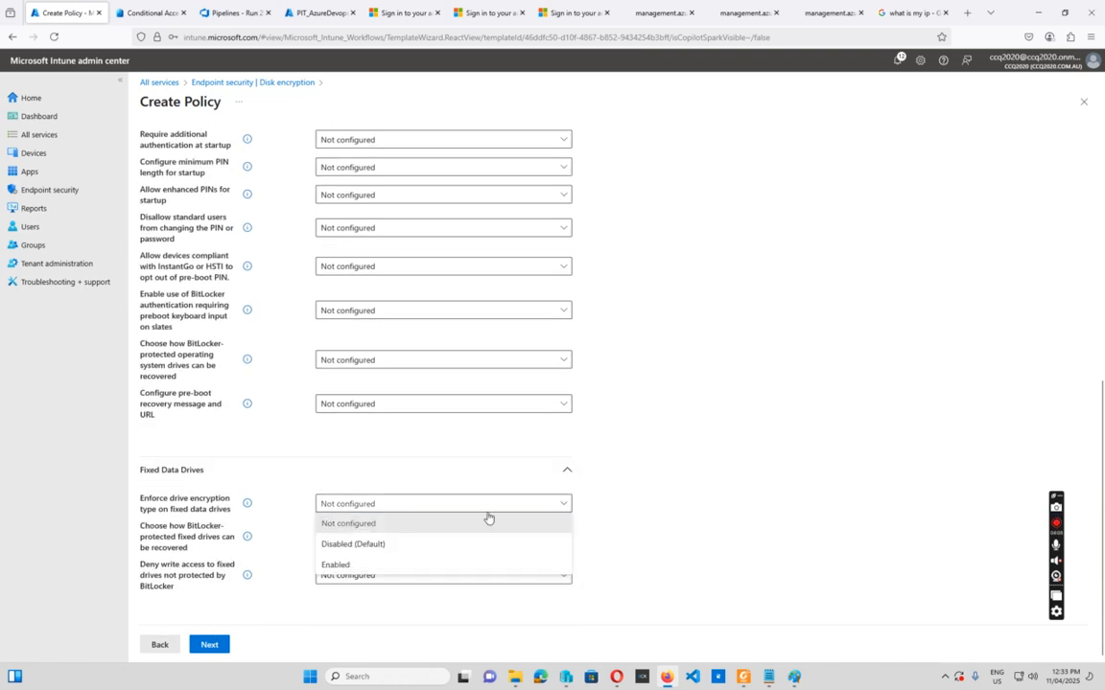
pyautogui.click(356, 564)
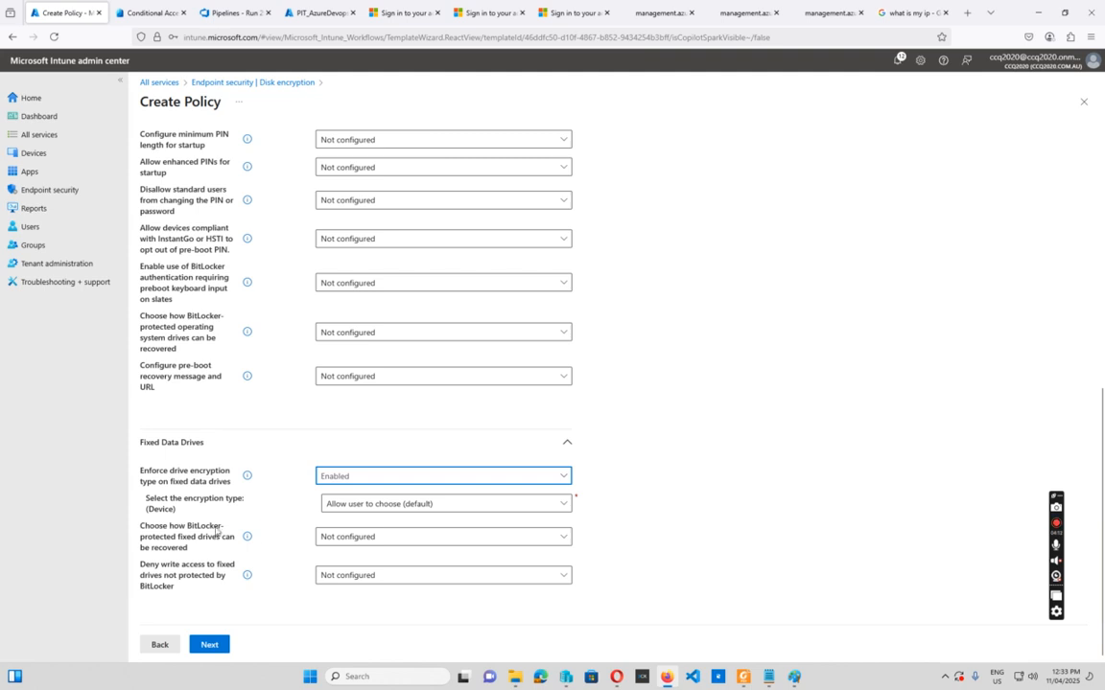
# Collapse the BitLocker, BitLocker Drive Encryption and Operating System Drives groups, and expand Removable Data Drives to review its settings
pyautogui.scroll(3, 247, 532)
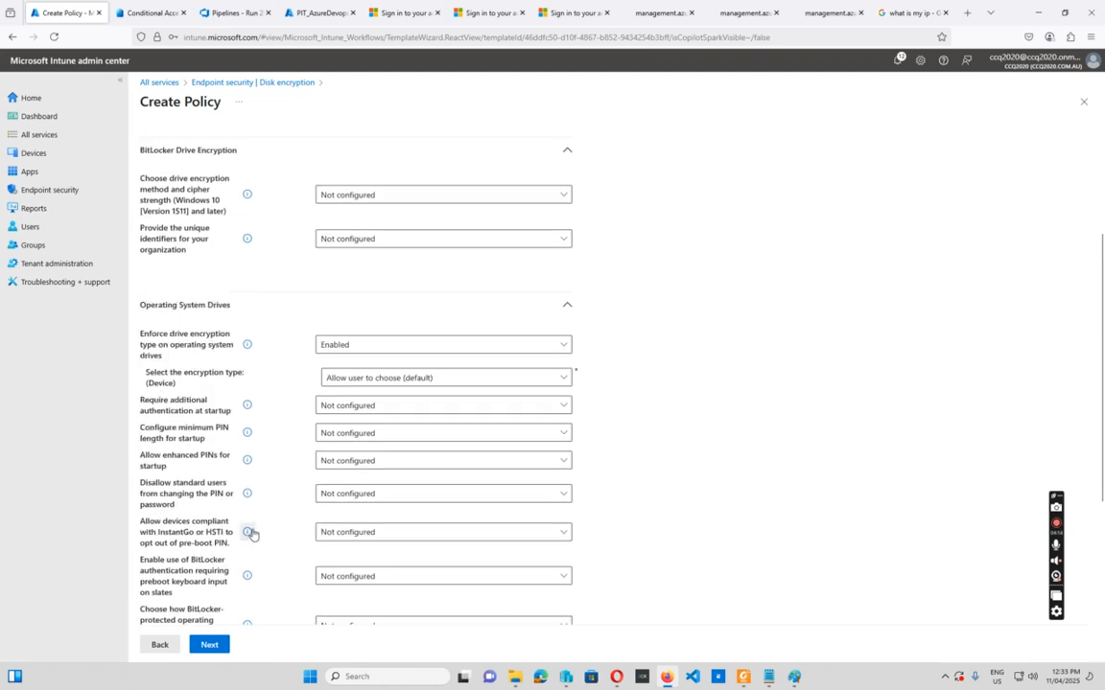
pyautogui.scroll(3, 252, 534)
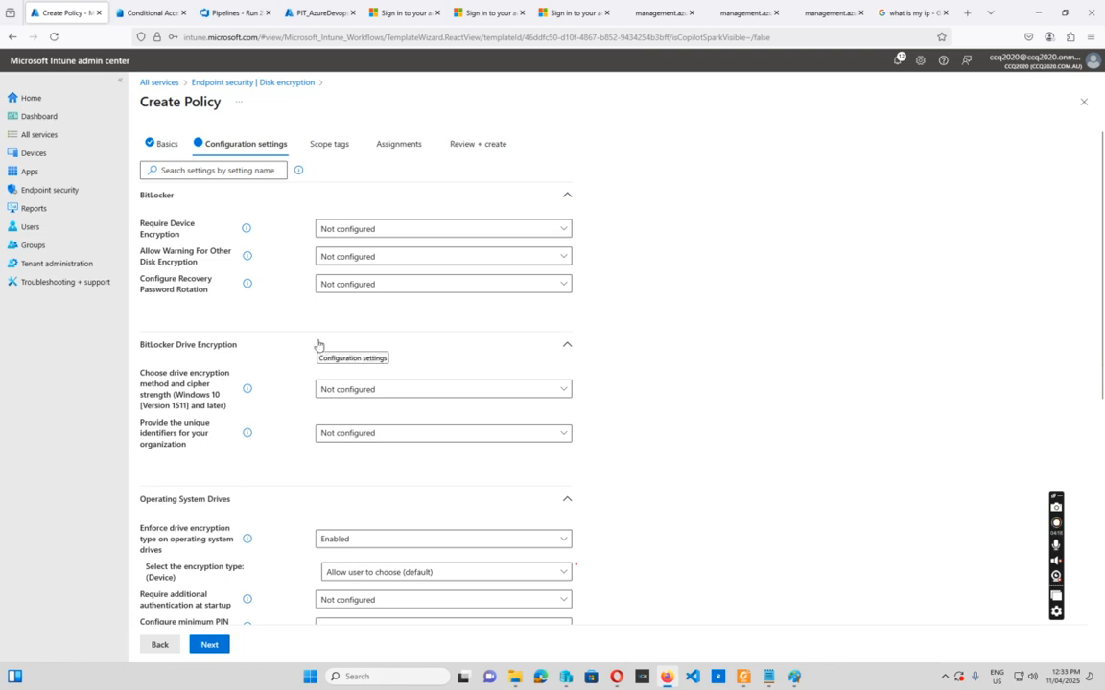
pyautogui.click(566, 196)
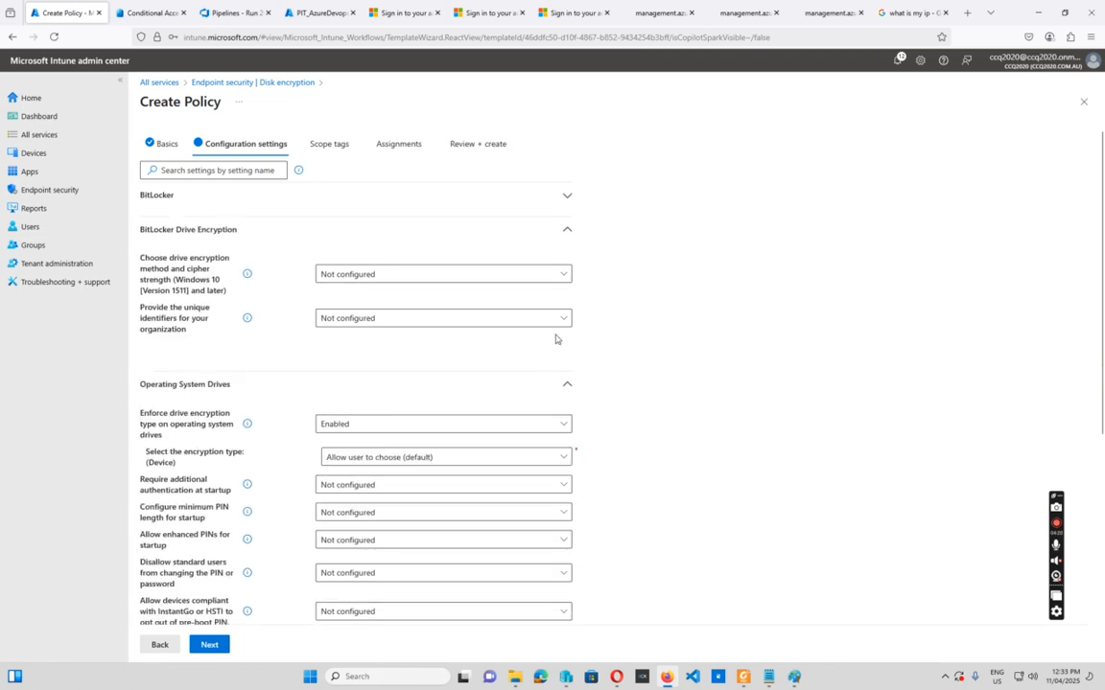
pyautogui.click(567, 234)
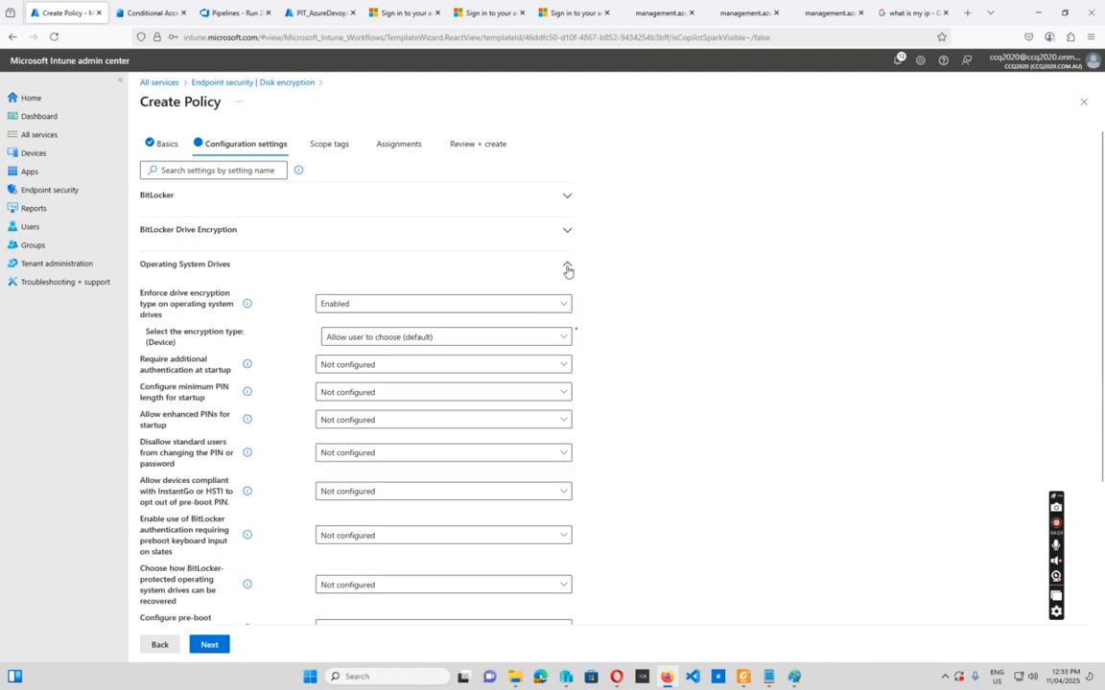
pyautogui.click(567, 265)
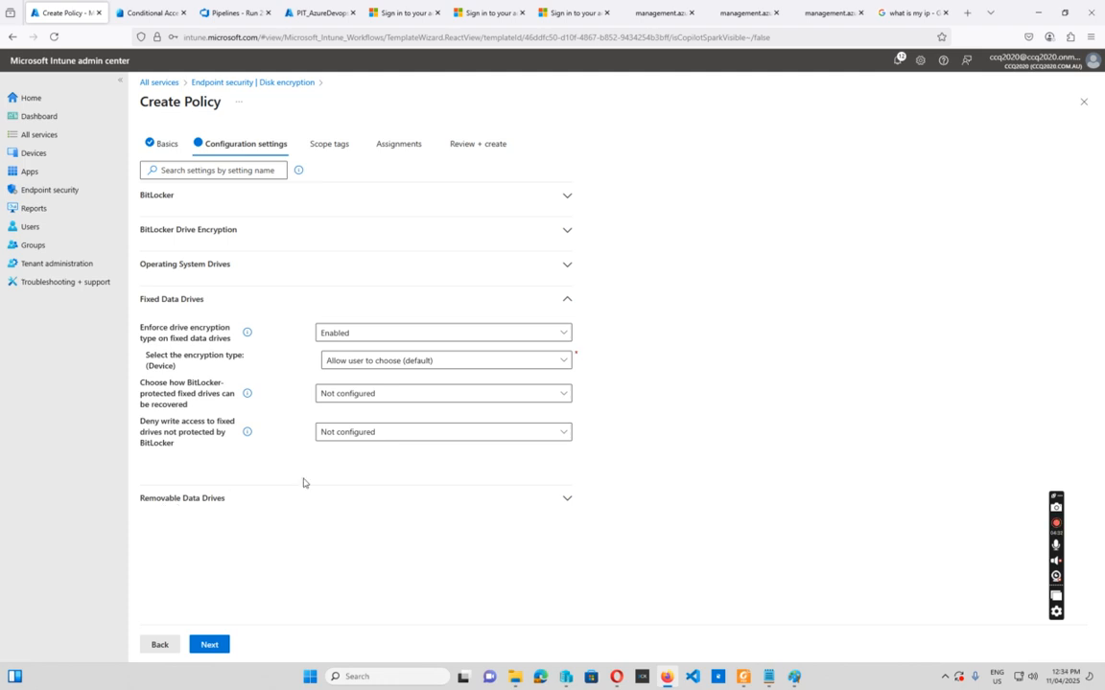
pyautogui.click(567, 501)
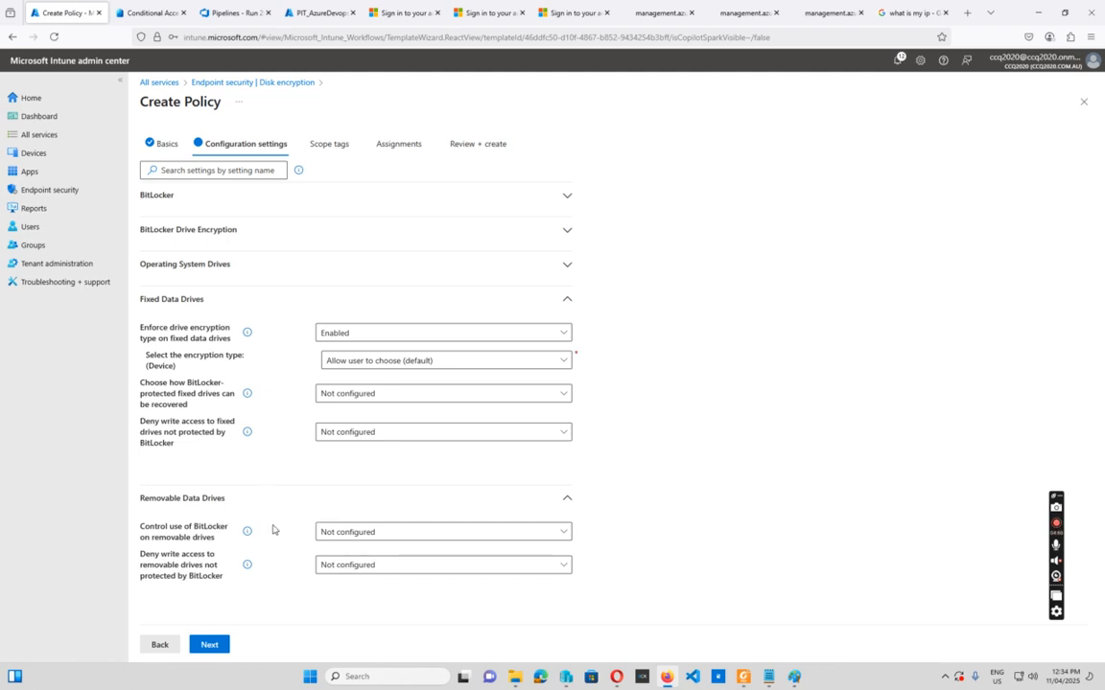
# Finish the disk encryption policy with the Default scope tag and no group assignments, and save it
pyautogui.click(210, 646)
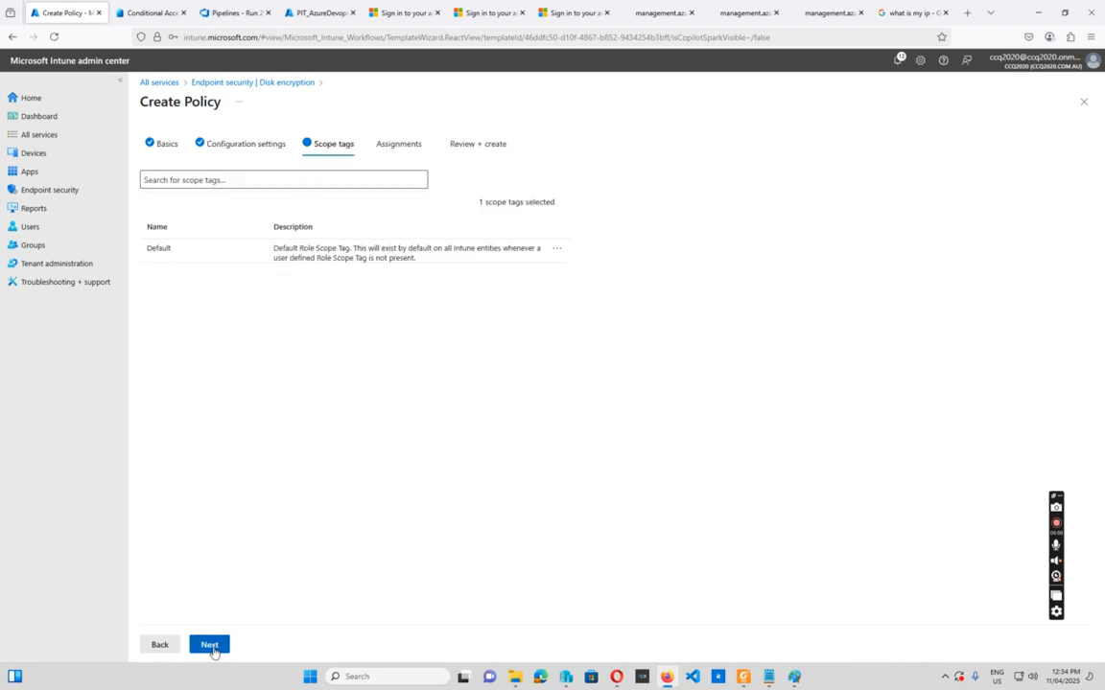
pyautogui.click(210, 645)
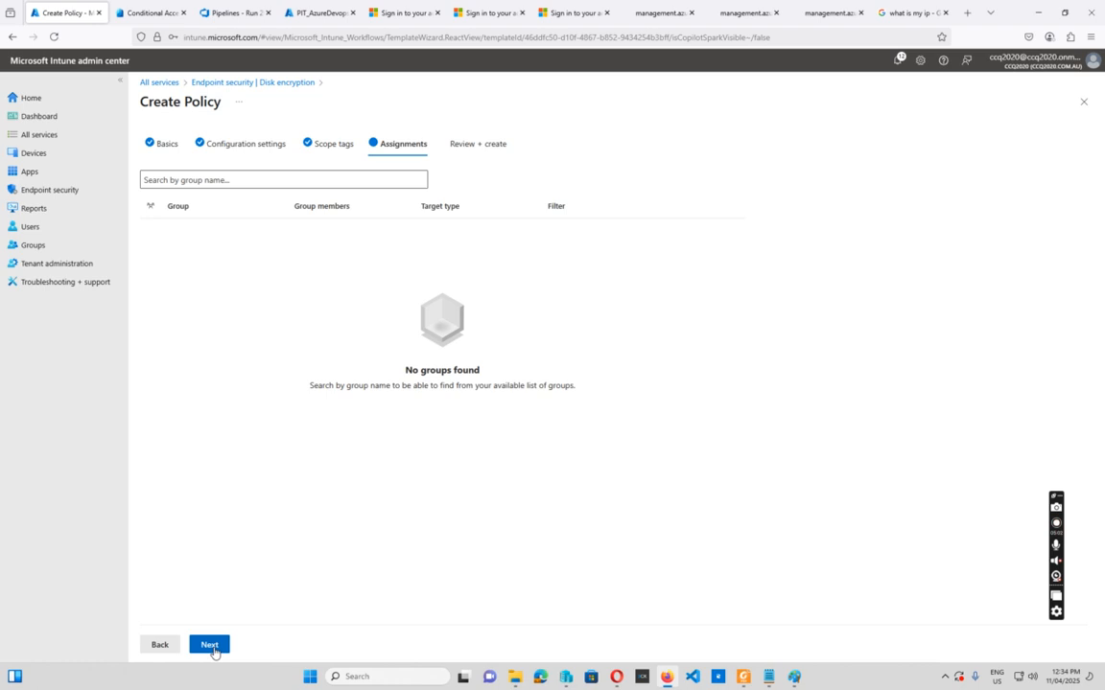
pyautogui.click(210, 645)
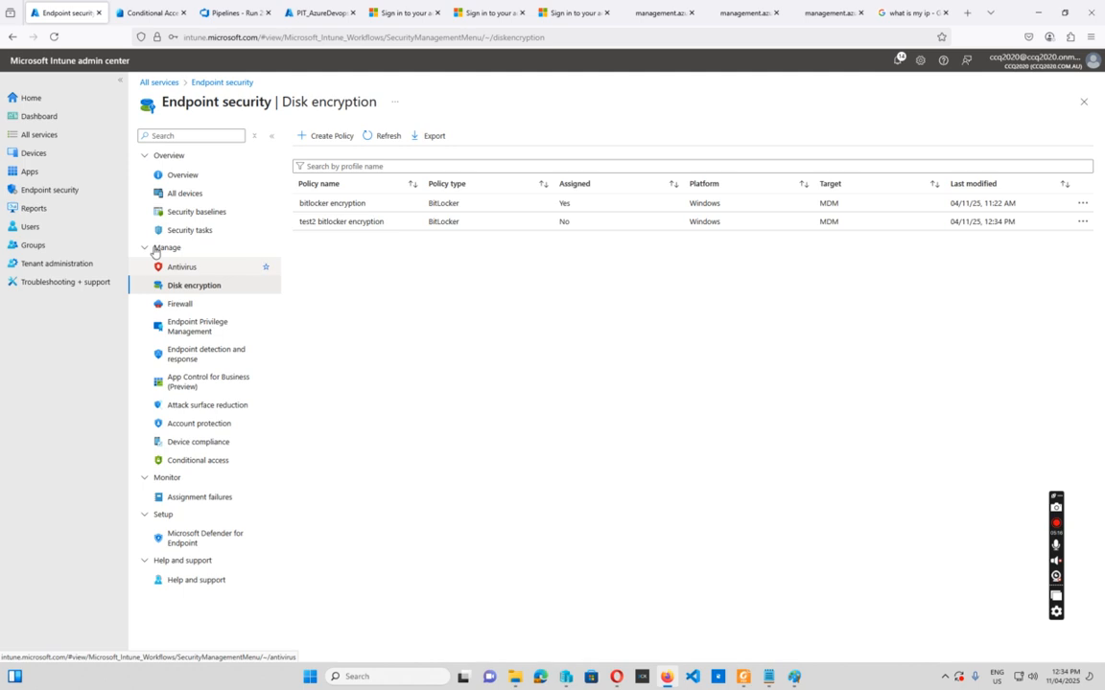
# Open the "Windows 10 computer baseline" profile under the Windows 10 and later security baseline, edit its configuration settings and expand the BitLocker group
pyautogui.click(191, 213)
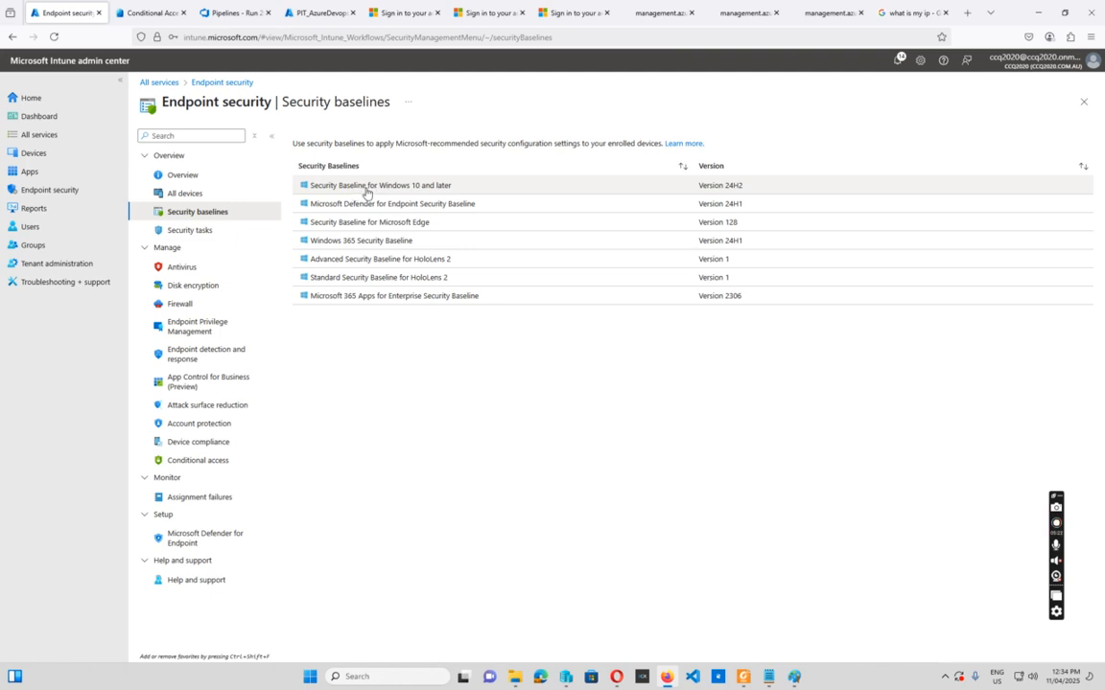
pyautogui.click(384, 186)
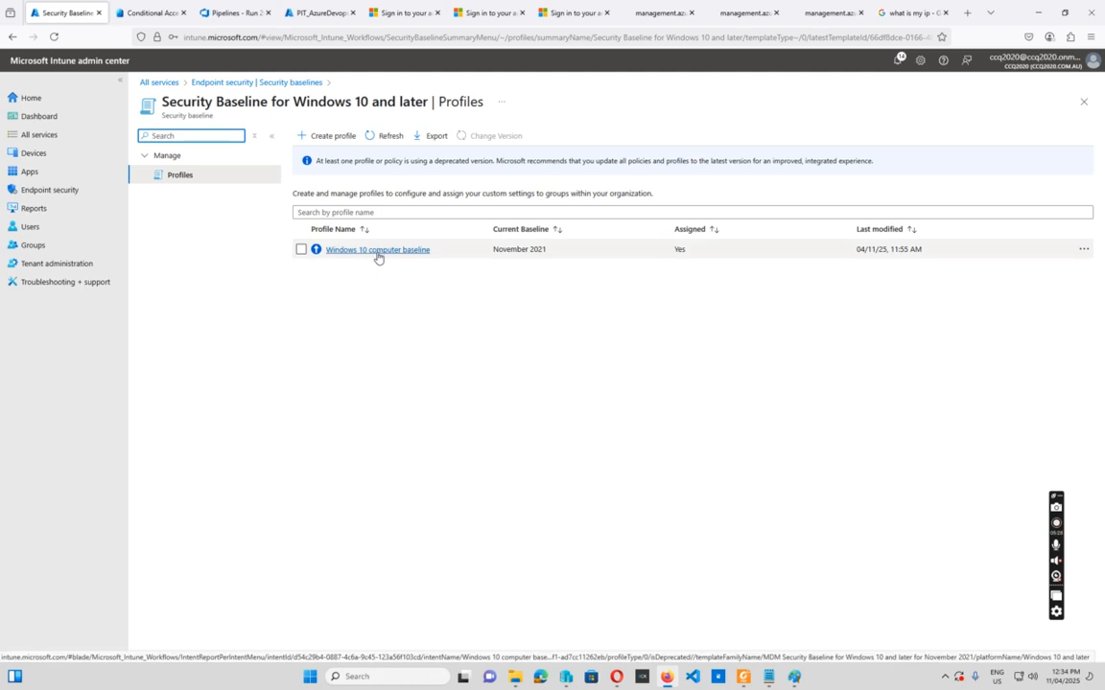
pyautogui.click(378, 251)
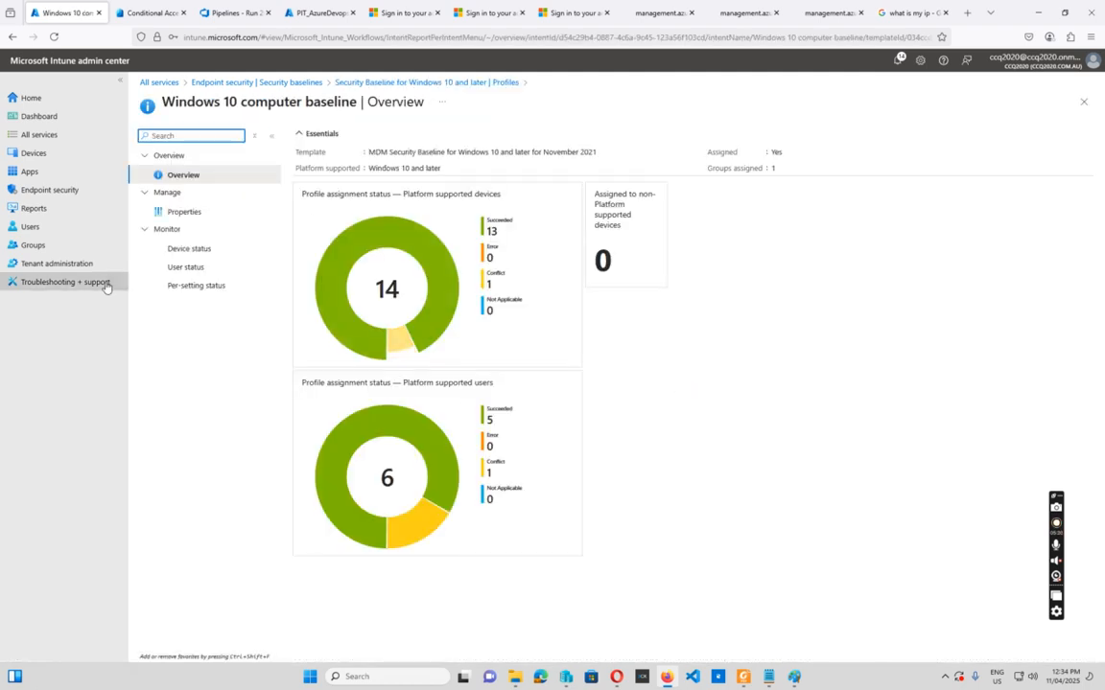
pyautogui.click(184, 213)
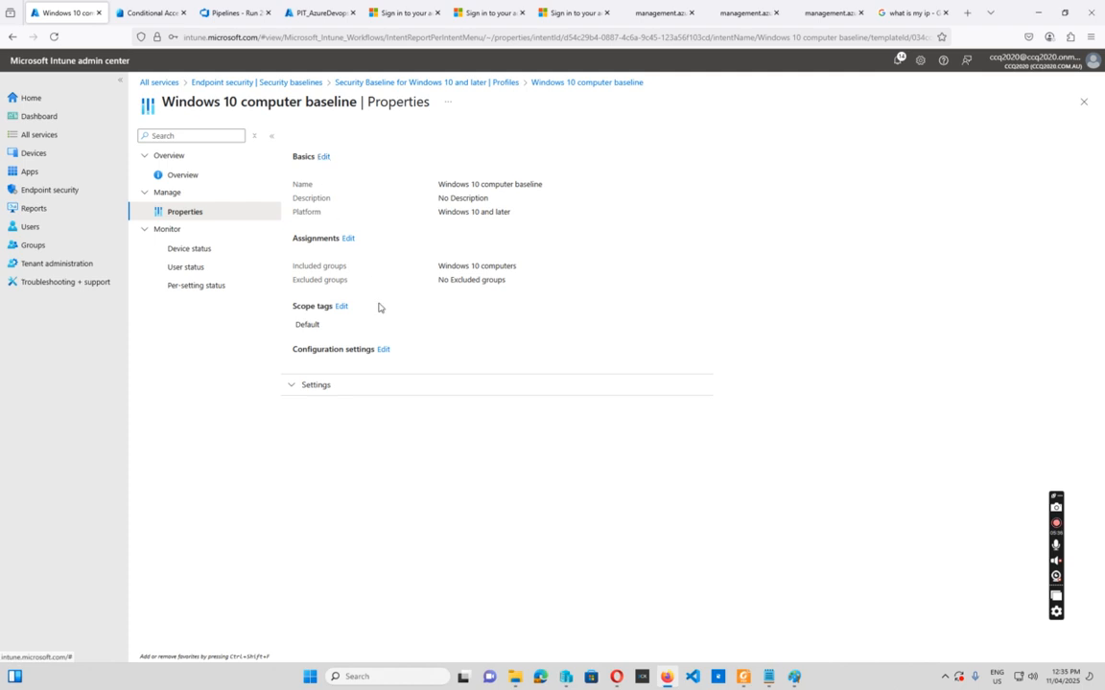
pyautogui.click(384, 353)
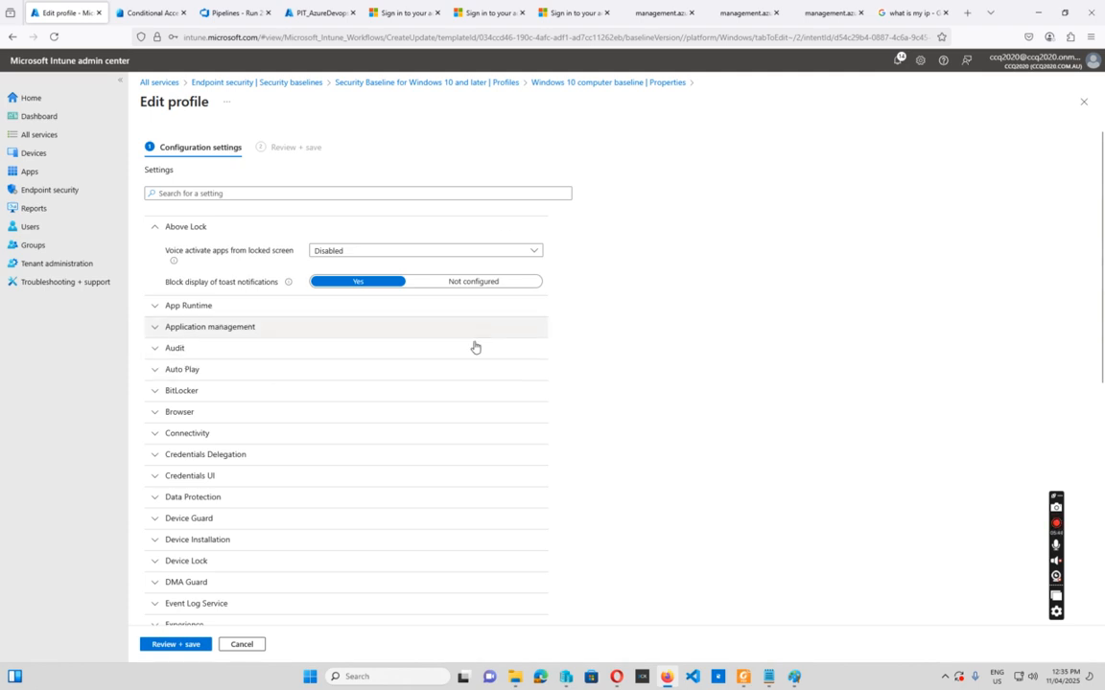
pyautogui.click(153, 392)
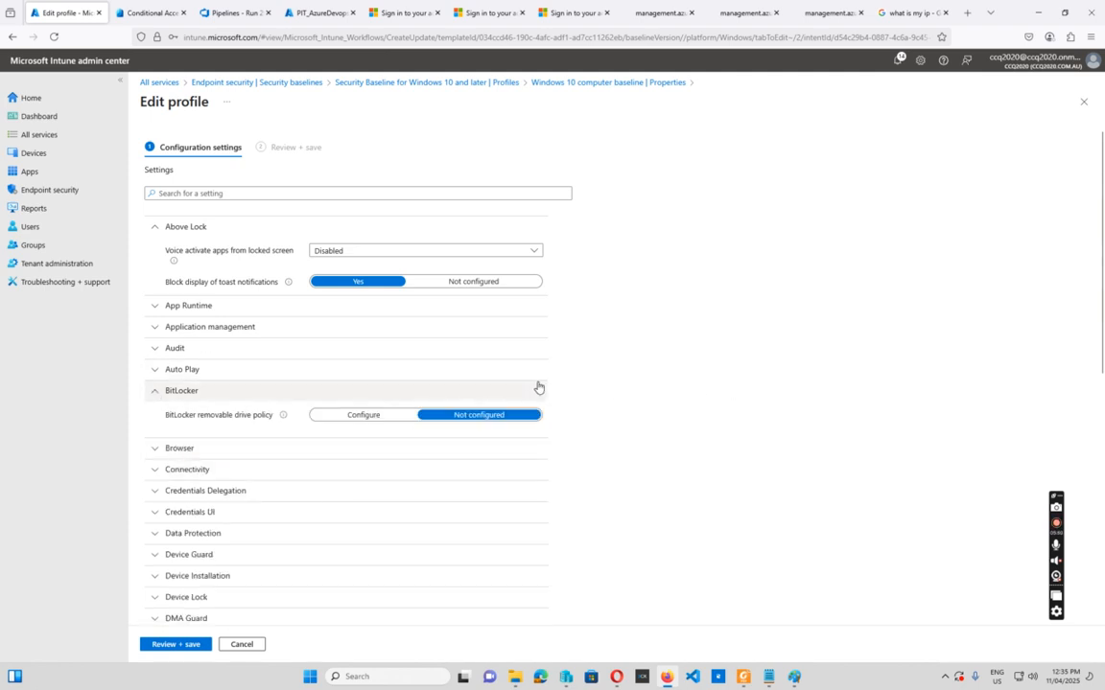
# Set the BitLocker removable drive policy to Configure and block write access to removable data-drives not protected by BitLocker
pyautogui.click(362, 417)
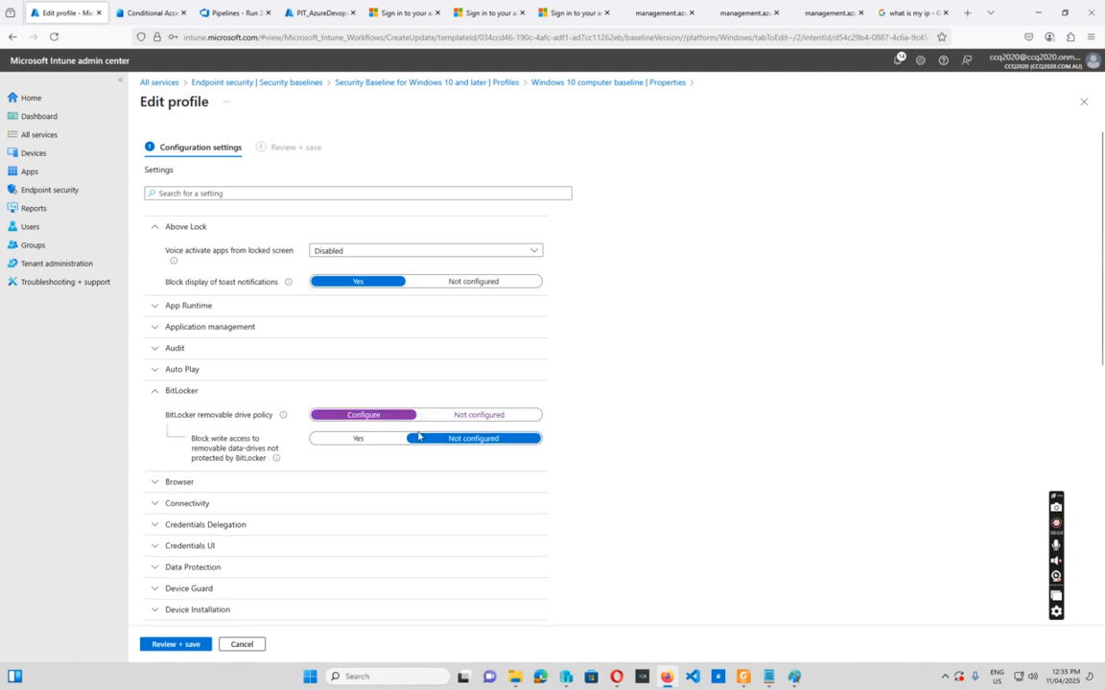
pyautogui.click(359, 442)
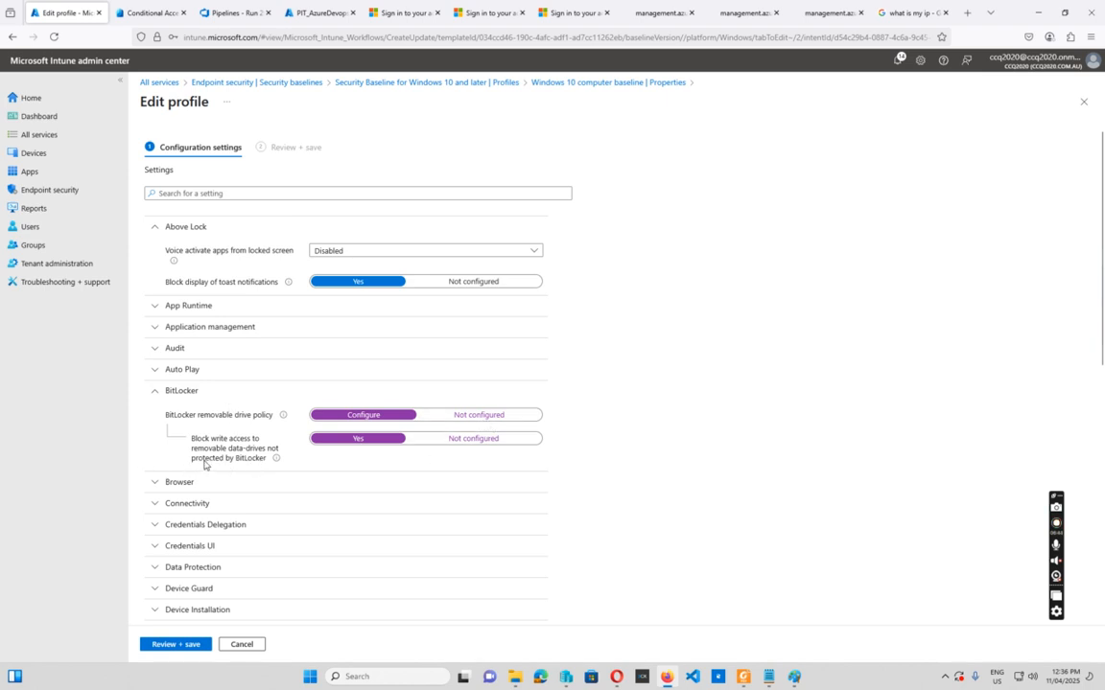
# Return the BitLocker removable drive policy to Not configured, then review and save the baseline profile
pyautogui.click(480, 416)
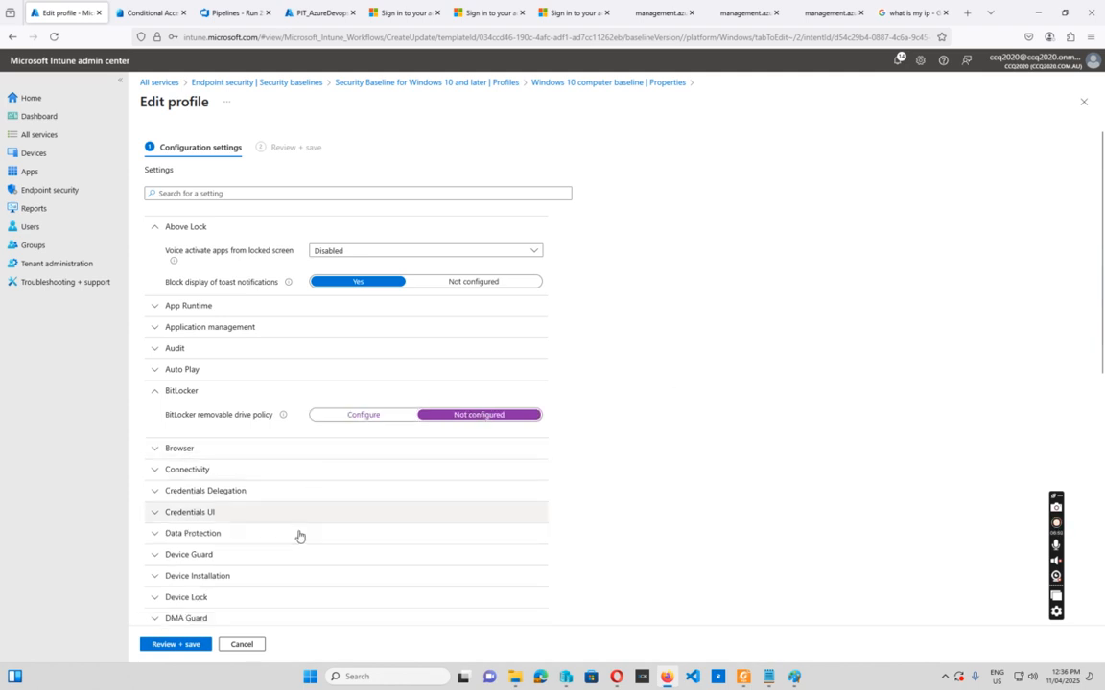
pyautogui.click(179, 645)
pyautogui.click(180, 648)
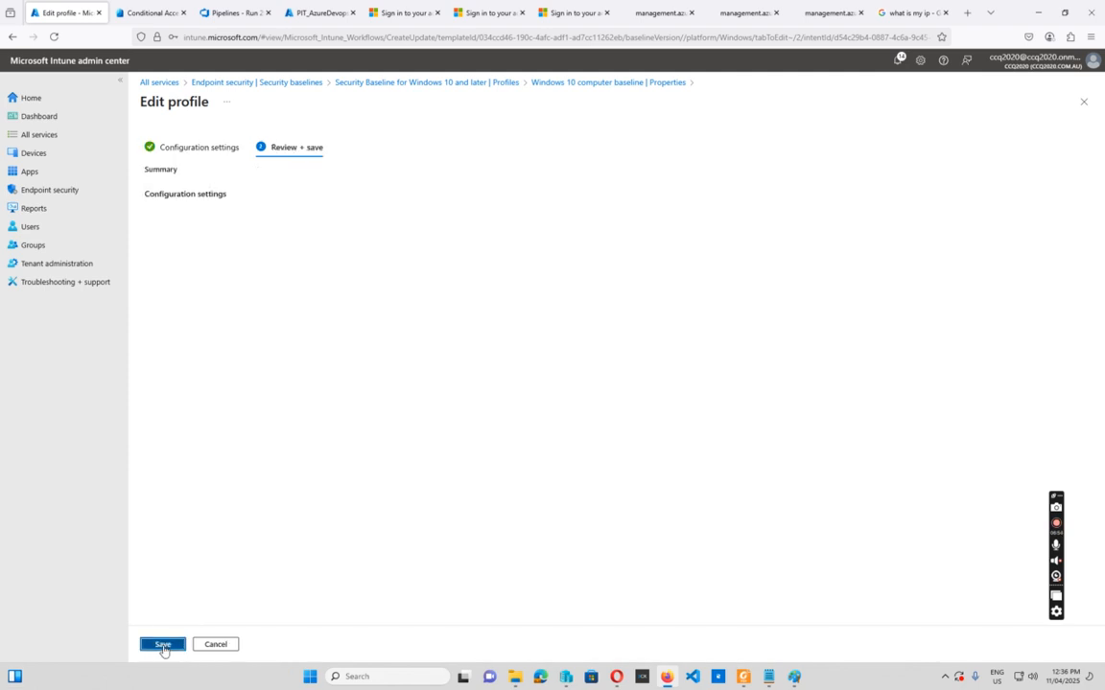
# Open the compliant, co-managed corporate computer from the Windows devices list, start a sync on it and confirm
pyautogui.click(54, 154)
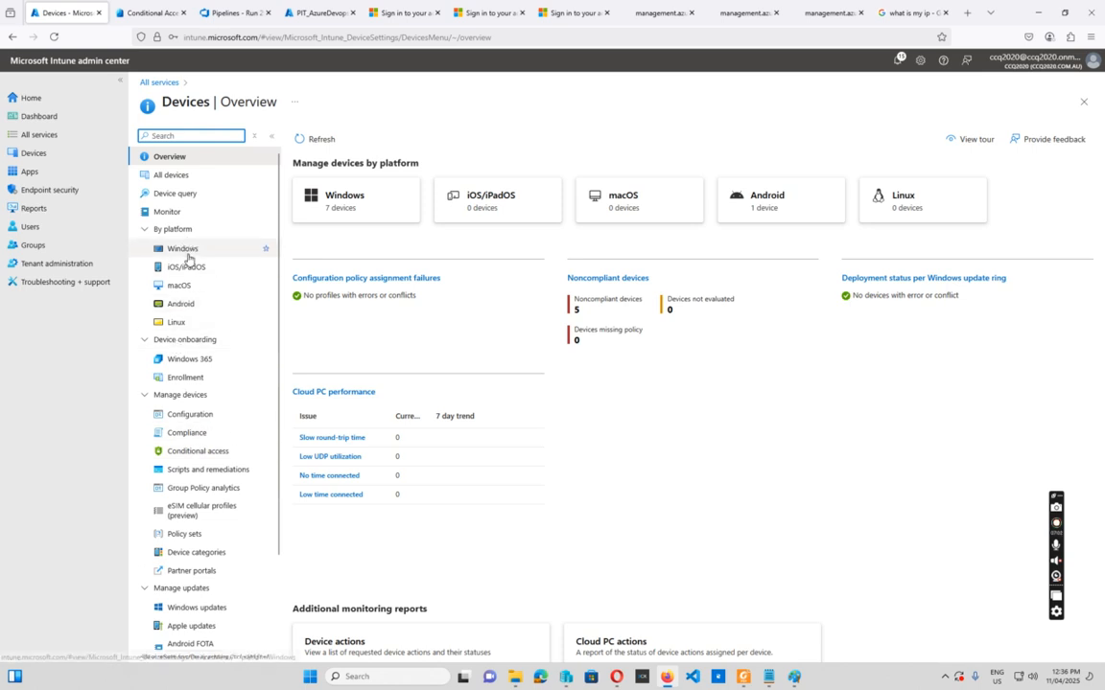
pyautogui.click(186, 253)
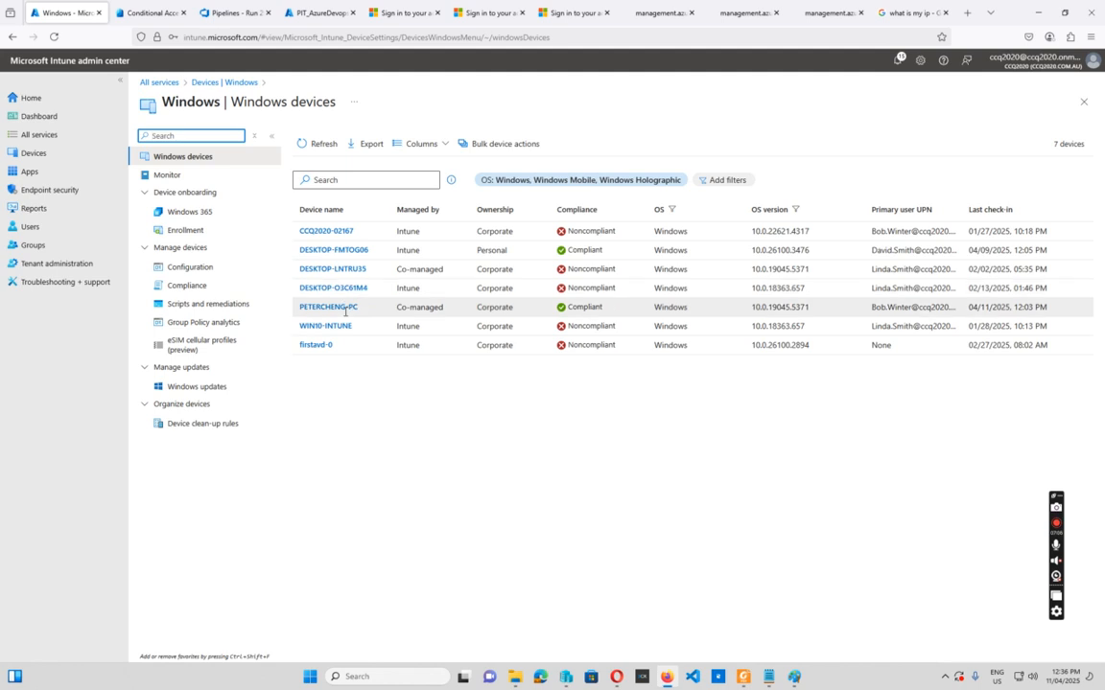
pyautogui.click(346, 309)
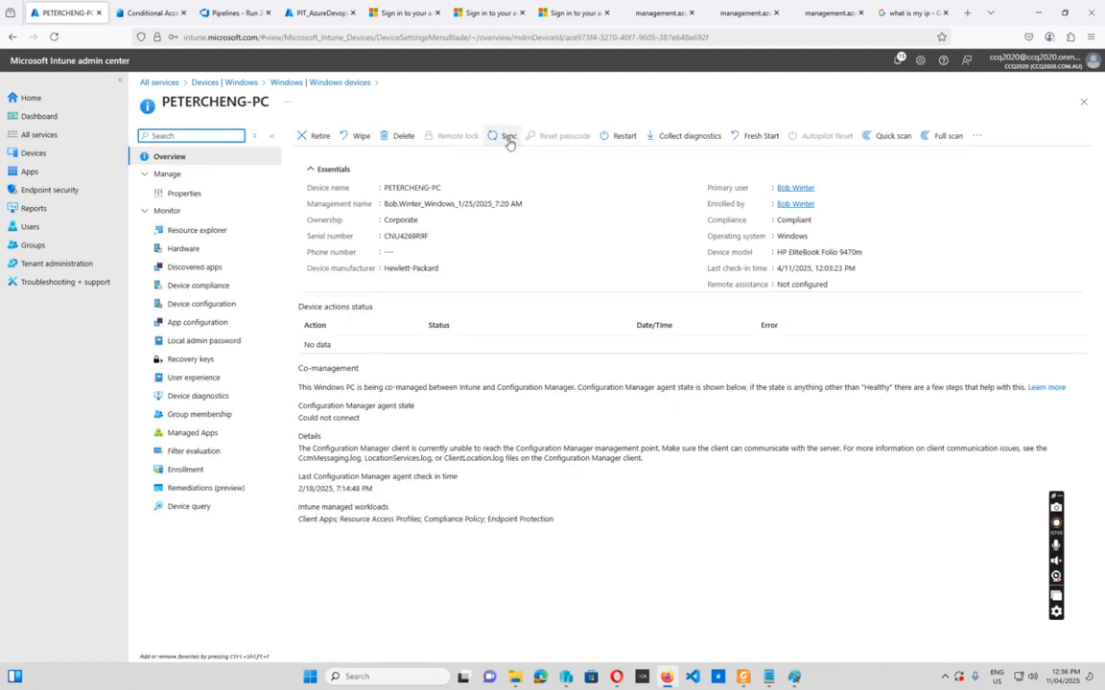
pyautogui.click(508, 138)
pyautogui.click(316, 209)
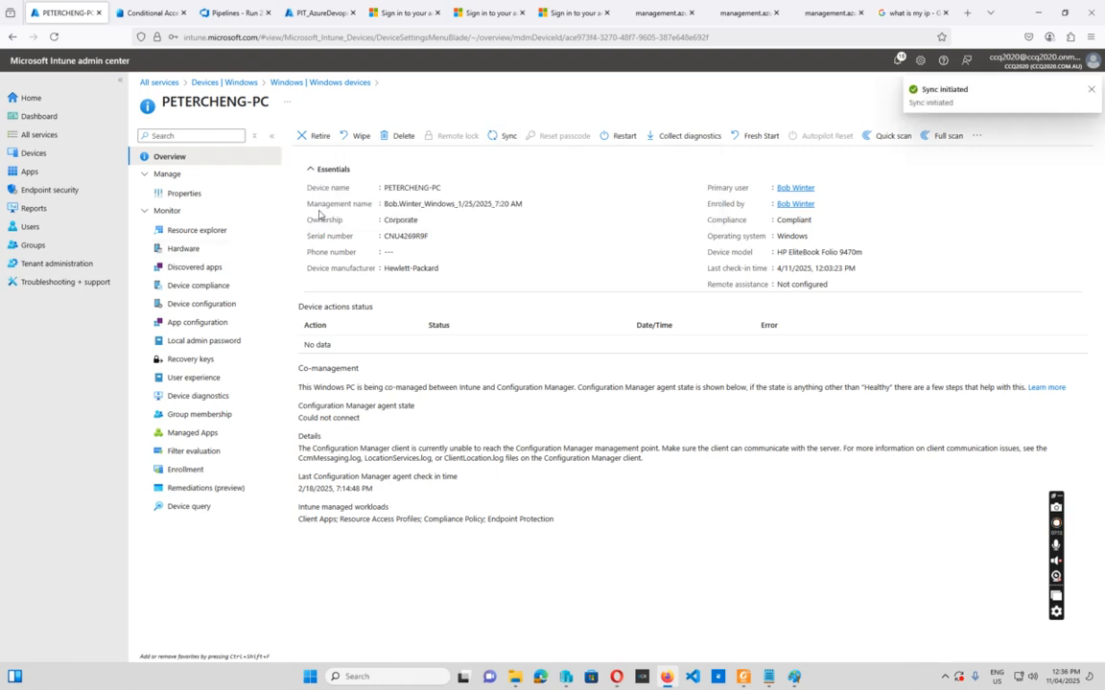